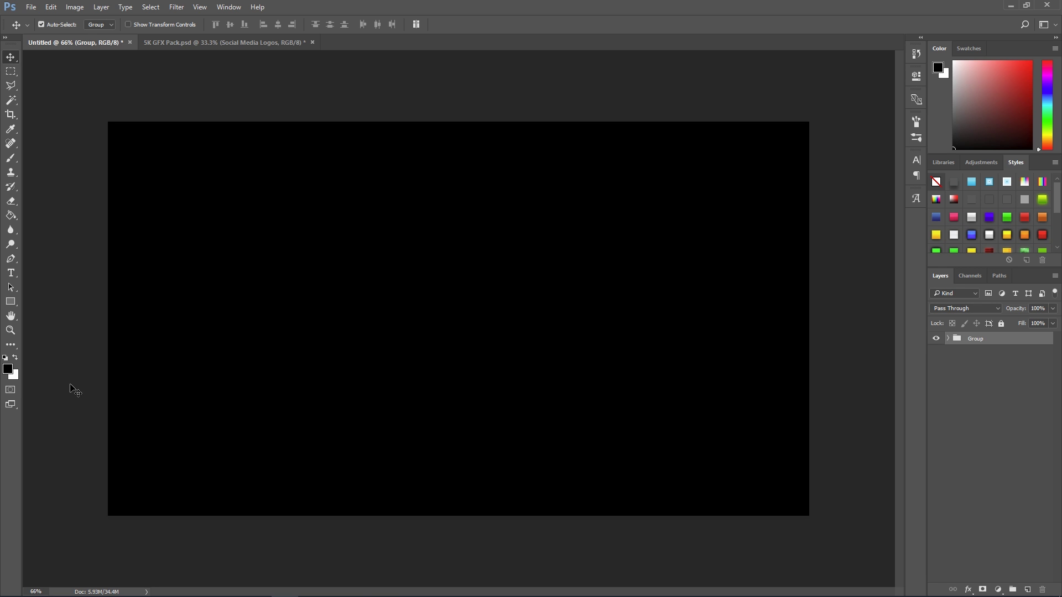
Create a new 1920 × 1080 pixel transparent document named 'ABC'.
{"action": "left_click", "coordinate": [31, 7]}
{"action": "left_click", "coordinate": [33, 17]}
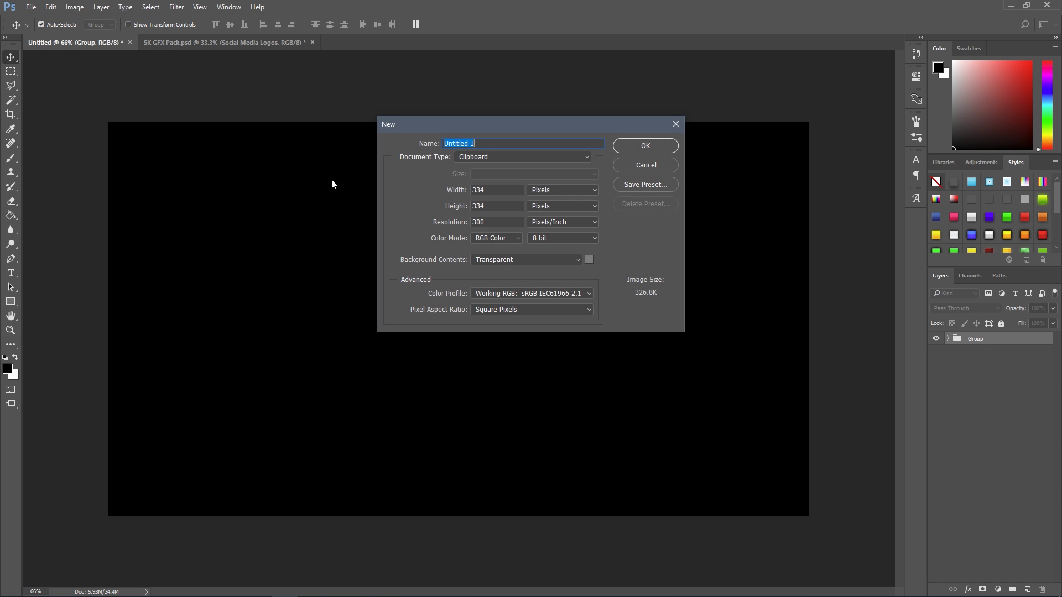
{"action": "left_click", "coordinate": [492, 194]}
{"action": "type", "text": "1902"}
{"action": "key", "text": "BackSpace"}
{"action": "key", "text": "BackSpace"}
{"action": "type", "text": "20"}
{"action": "key", "text": "Tab"}
{"action": "type", "text": "1080"}
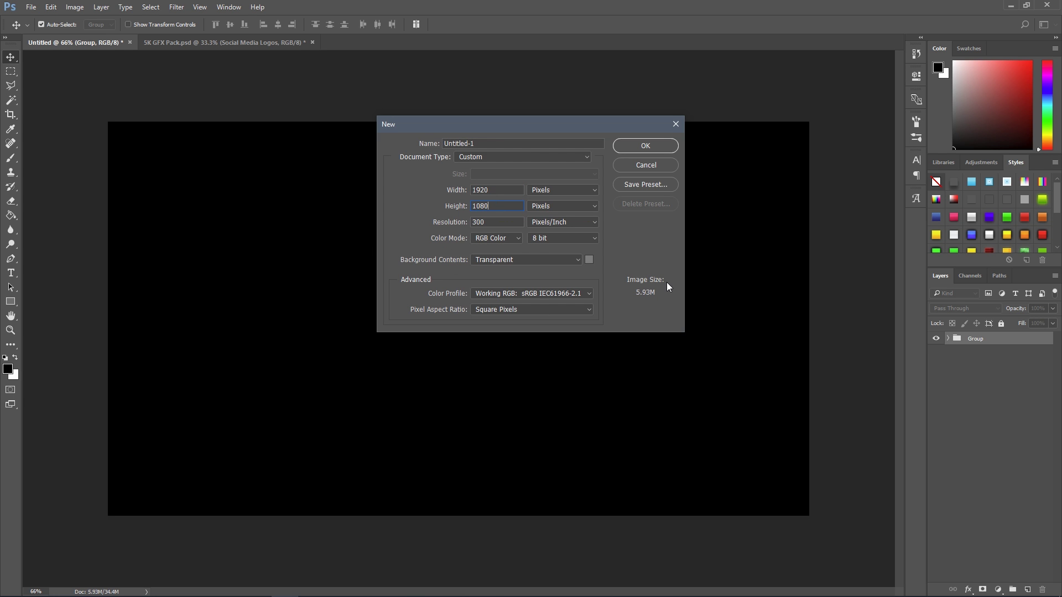
{"action": "left_click", "coordinate": [470, 144]}
{"action": "type", "text": "ABC"}
{"action": "left_click", "coordinate": [644, 148]}
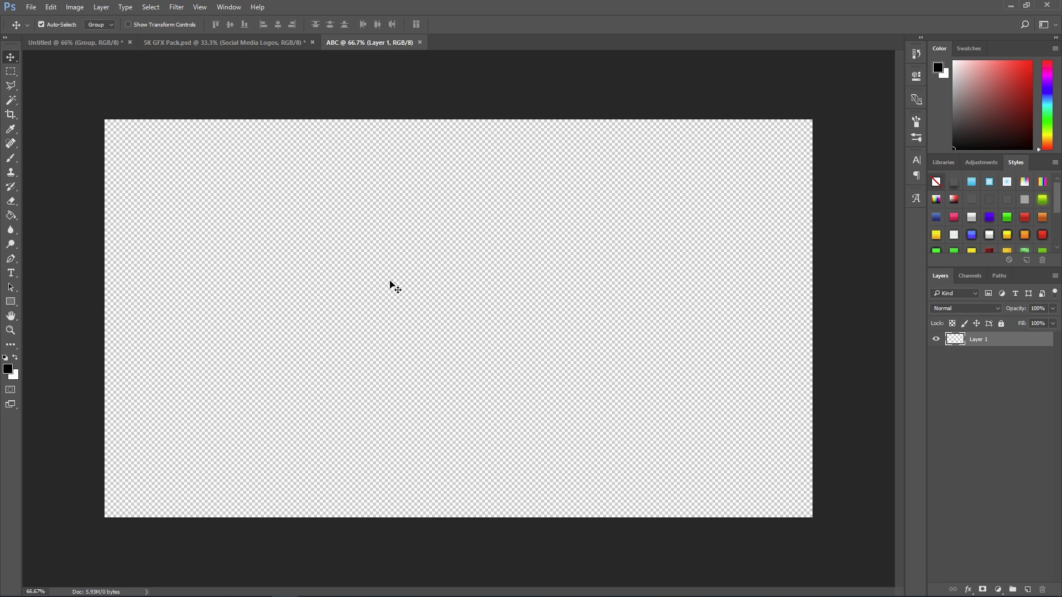
Sample the dark grey of the workspace and fill the canvas with it (#282828).
{"action": "left_click", "coordinate": [9, 132]}
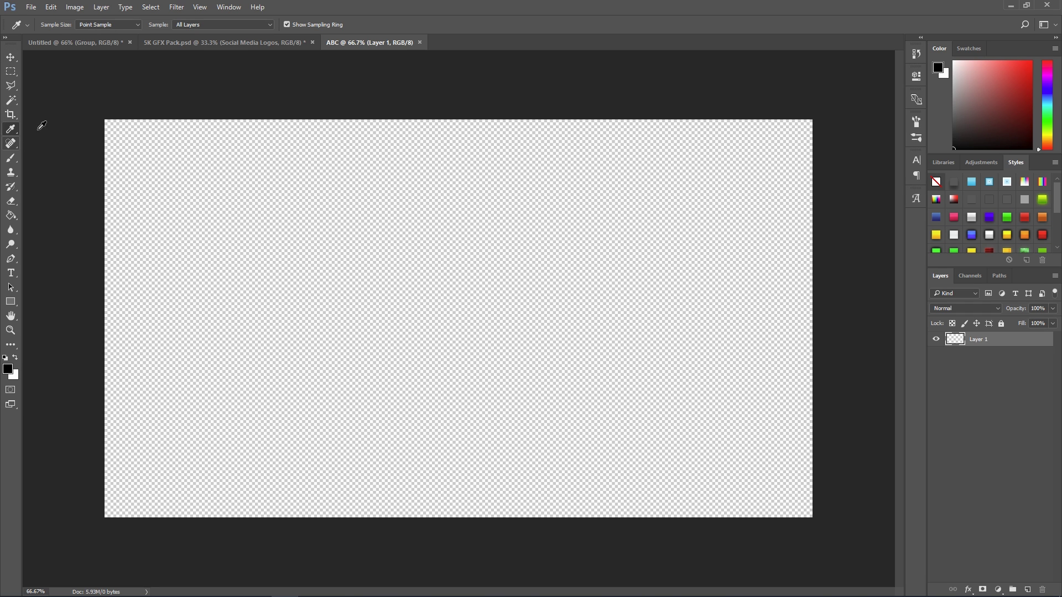
{"action": "left_click", "coordinate": [73, 104]}
{"action": "left_click", "coordinate": [11, 216]}
{"action": "left_click", "coordinate": [294, 319]}
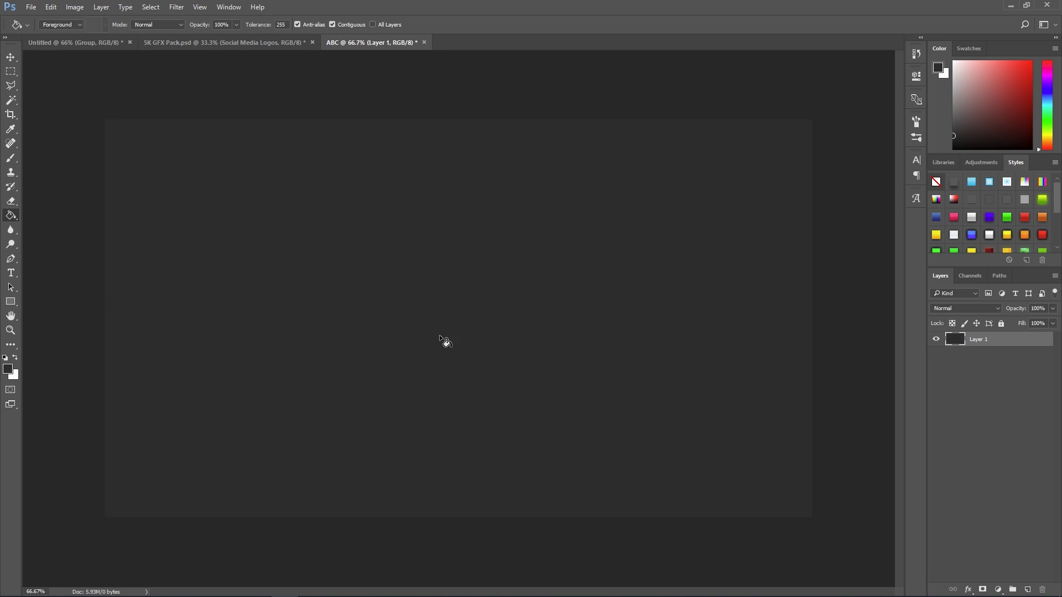
Try reddish and muted brown colours in the Color Picker, then cancel without changing.
{"action": "left_click", "coordinate": [9, 370]}
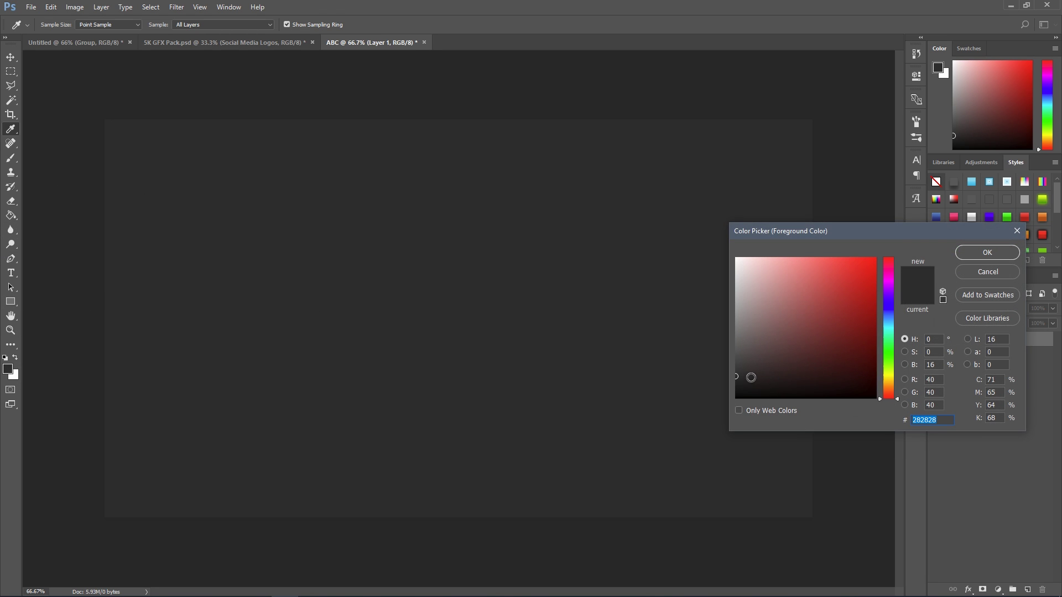
{"action": "left_click", "coordinate": [808, 344]}
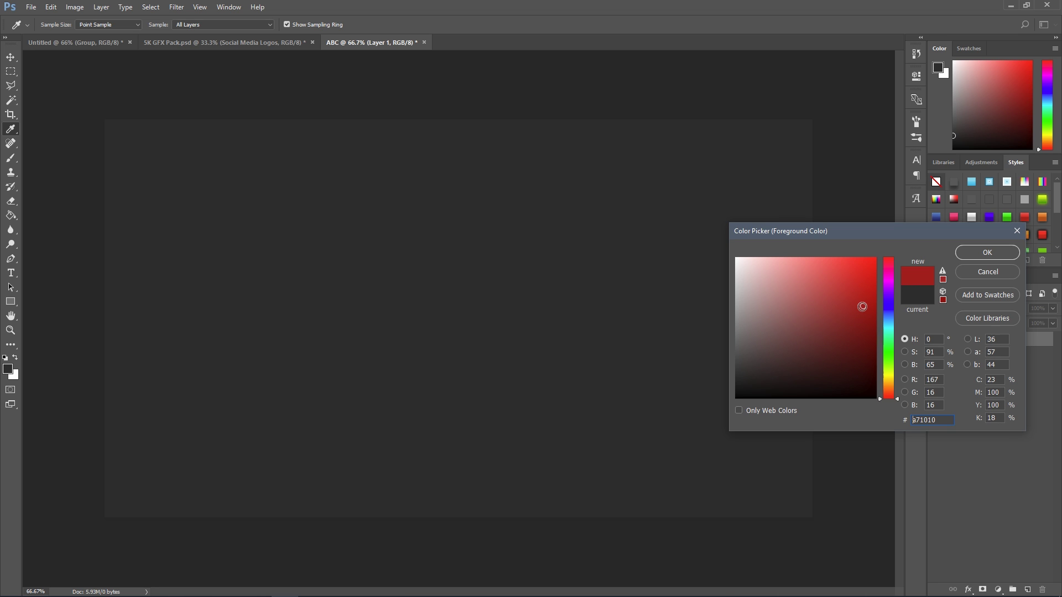
{"action": "left_click", "coordinate": [812, 335]}
{"action": "mouse_move", "coordinate": [812, 336]}
{"action": "left_mouse_down"}
{"action": "mouse_move", "coordinate": [765, 352]}
{"action": "mouse_move", "coordinate": [784, 354]}
{"action": "left_mouse_up"}
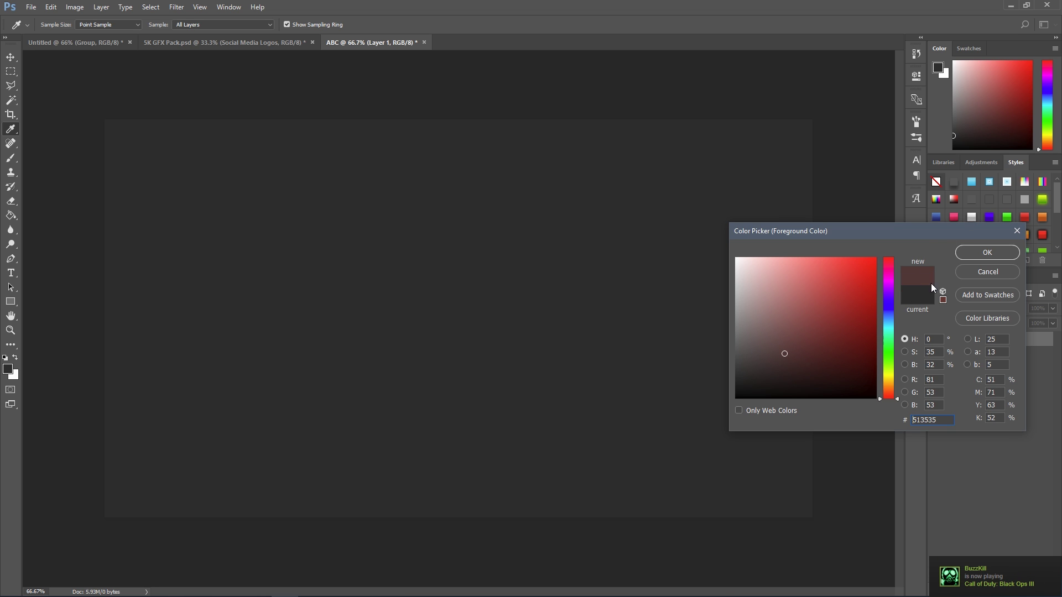
{"action": "key", "text": "g"}
{"action": "left_click", "coordinate": [960, 271]}
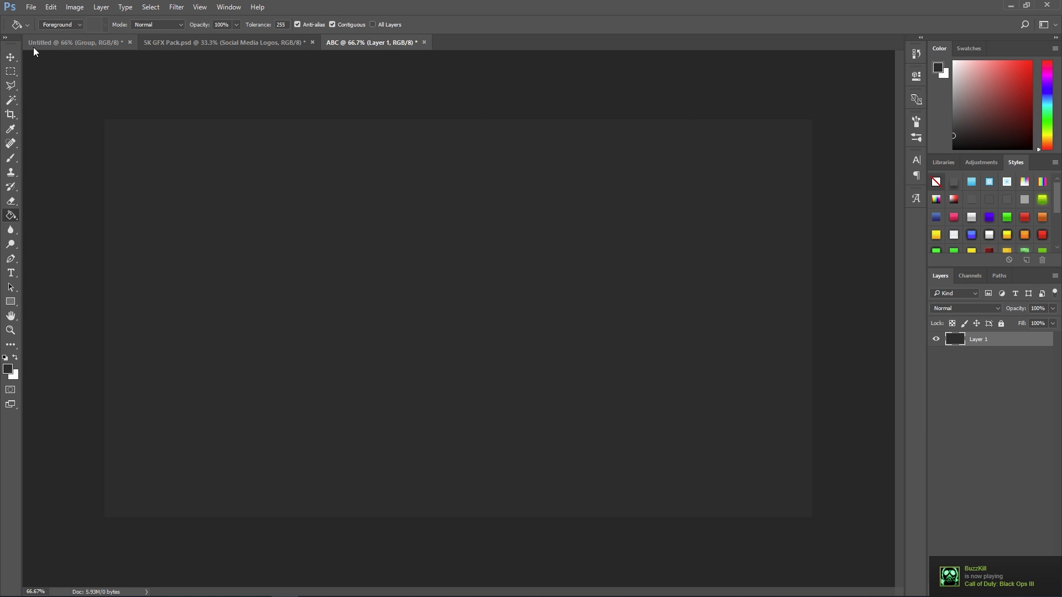
Add a new layer and select a thin strip across the canvas top.
{"action": "left_click", "coordinate": [11, 71]}
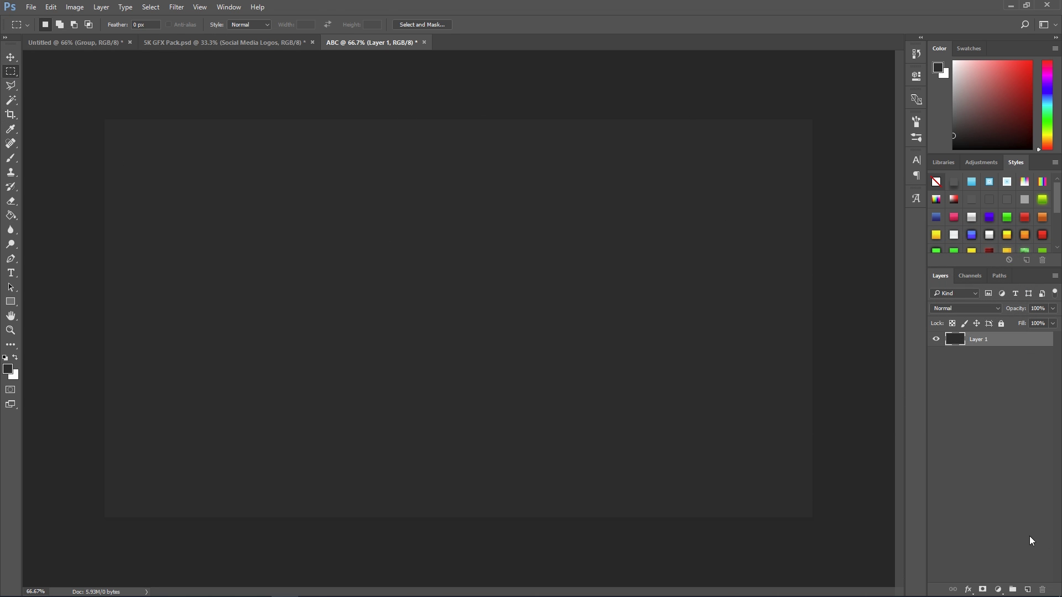
{"action": "left_click", "coordinate": [1027, 589]}
{"action": "mouse_move", "coordinate": [85, 100]}
{"action": "left_mouse_down"}
{"action": "mouse_move", "coordinate": [168, 131]}
{"action": "mouse_move", "coordinate": [828, 136]}
{"action": "left_mouse_up"}
Set the foreground colour to #ff6000 and fill the top strip with it.
{"action": "left_click", "coordinate": [12, 221]}
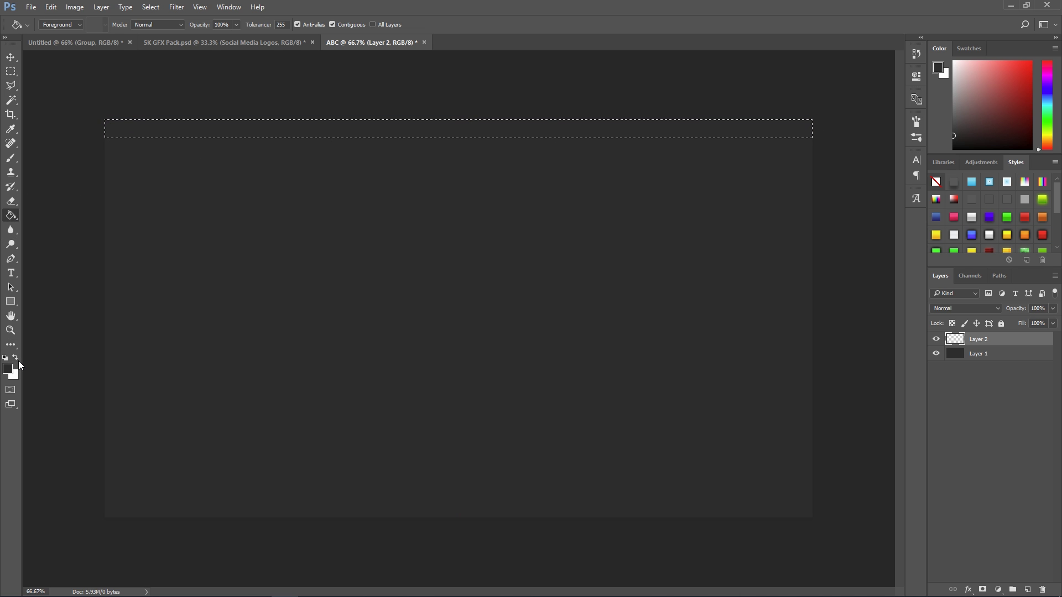
{"action": "left_click", "coordinate": [15, 358]}
{"action": "left_click", "coordinate": [8, 368]}
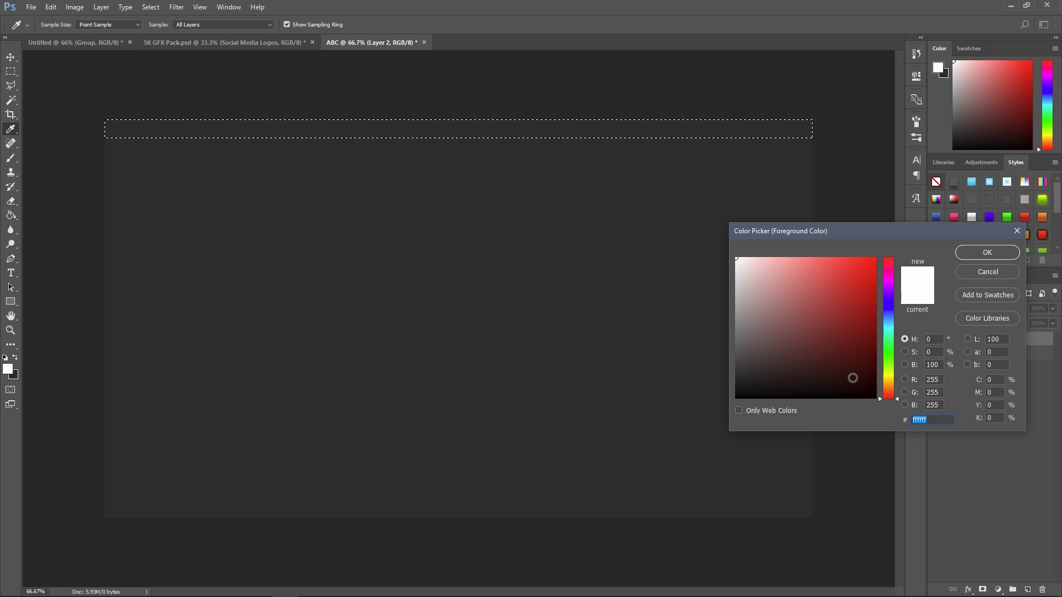
{"action": "left_click", "coordinate": [886, 386]}
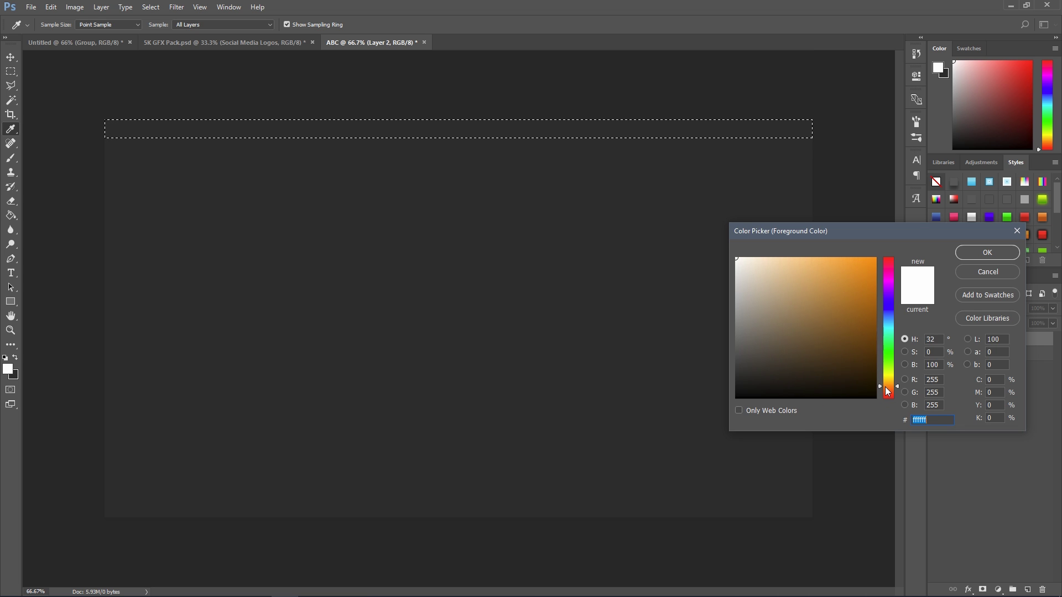
{"action": "left_click", "coordinate": [886, 390]}
{"action": "type", "text": "ff6000"}
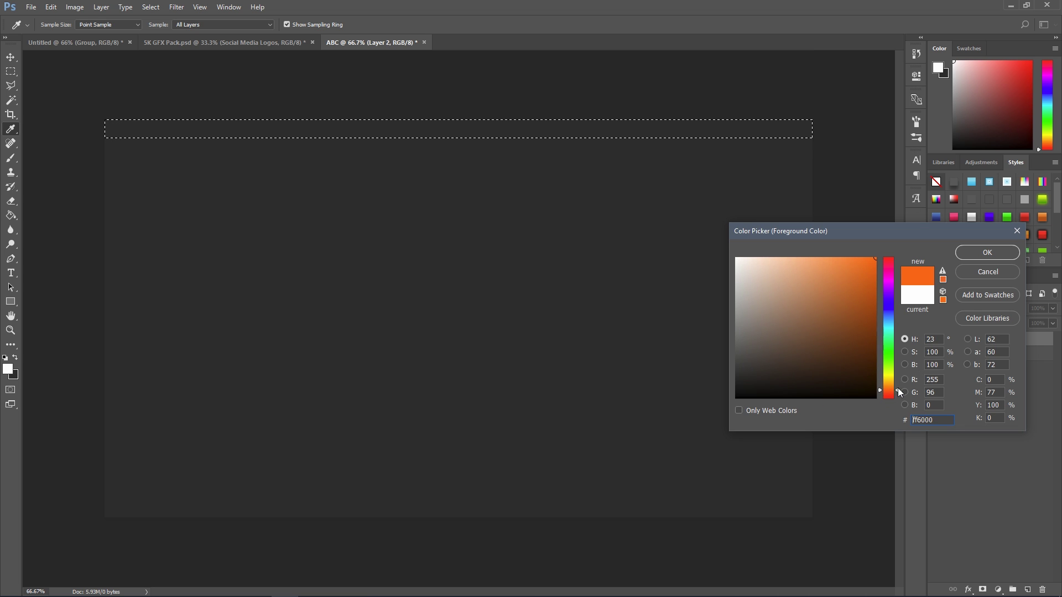
{"action": "left_click", "coordinate": [974, 251]}
{"action": "key", "text": "g"}
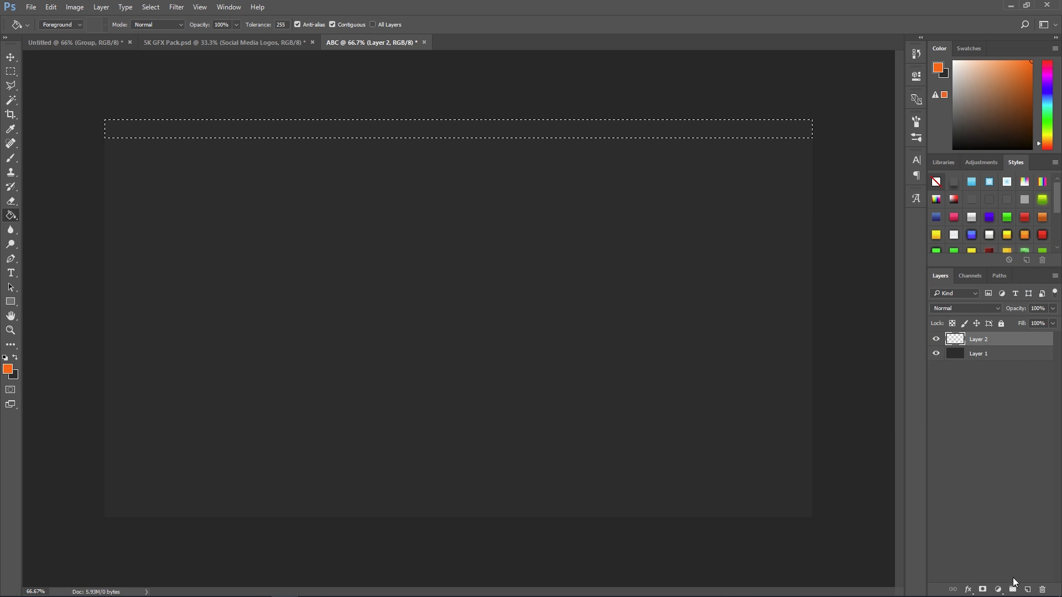
{"action": "left_click", "coordinate": [655, 134]}
Duplicate the orange bar, move the copy to the canvas bottom, and merge it into Layer 2.
{"action": "key", "text": "ctrl+d"}
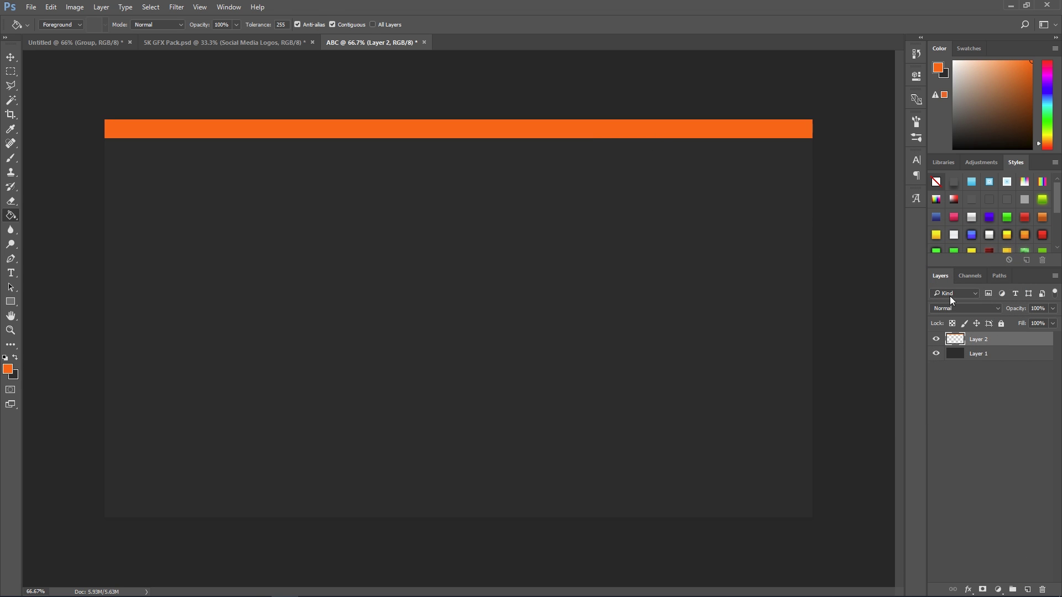
{"action": "key", "text": "ctrl+j"}
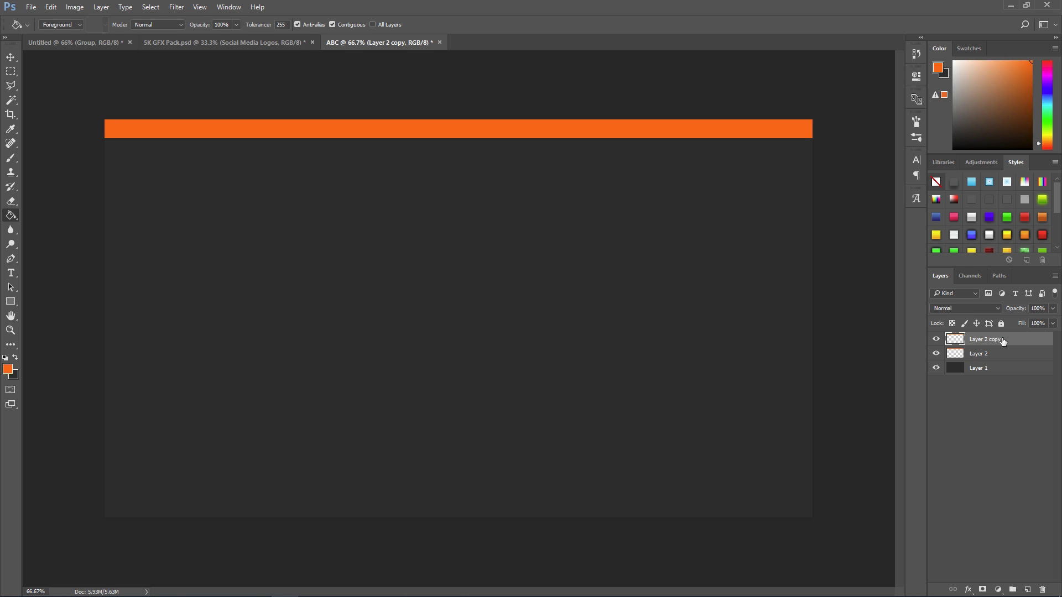
{"action": "key", "text": "ctrl+t"}
{"action": "mouse_move", "coordinate": [628, 137]}
{"action": "left_mouse_down"}
{"action": "mouse_move", "coordinate": [638, 437]}
{"action": "mouse_move", "coordinate": [629, 517]}
{"action": "left_mouse_up"}
{"action": "key", "text": "Return"}
{"action": "key", "text": "g"}
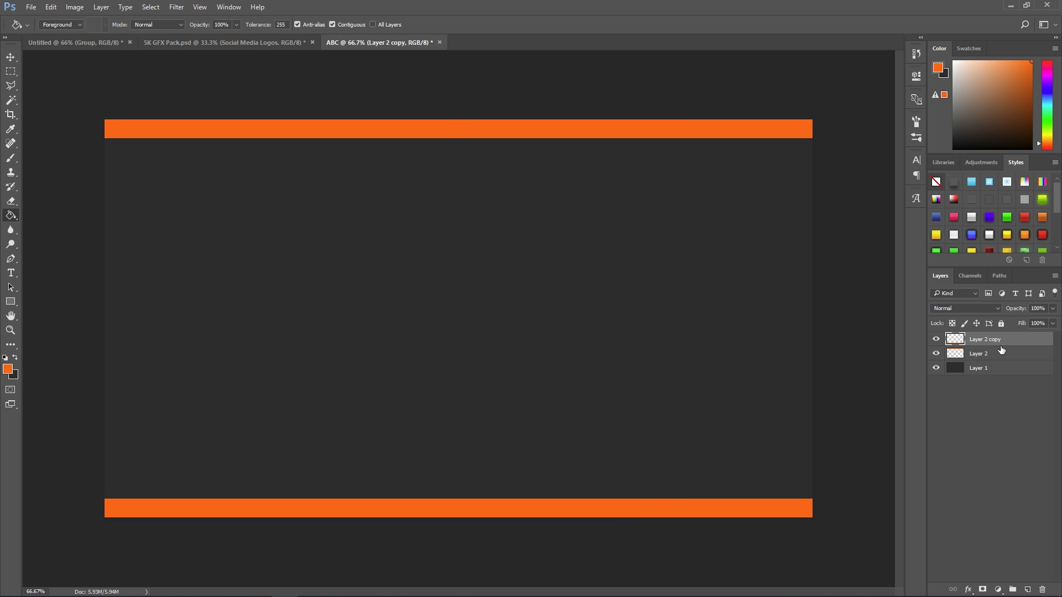
{"action": "right_click", "coordinate": [999, 341]}
{"action": "left_click", "coordinate": [954, 459]}
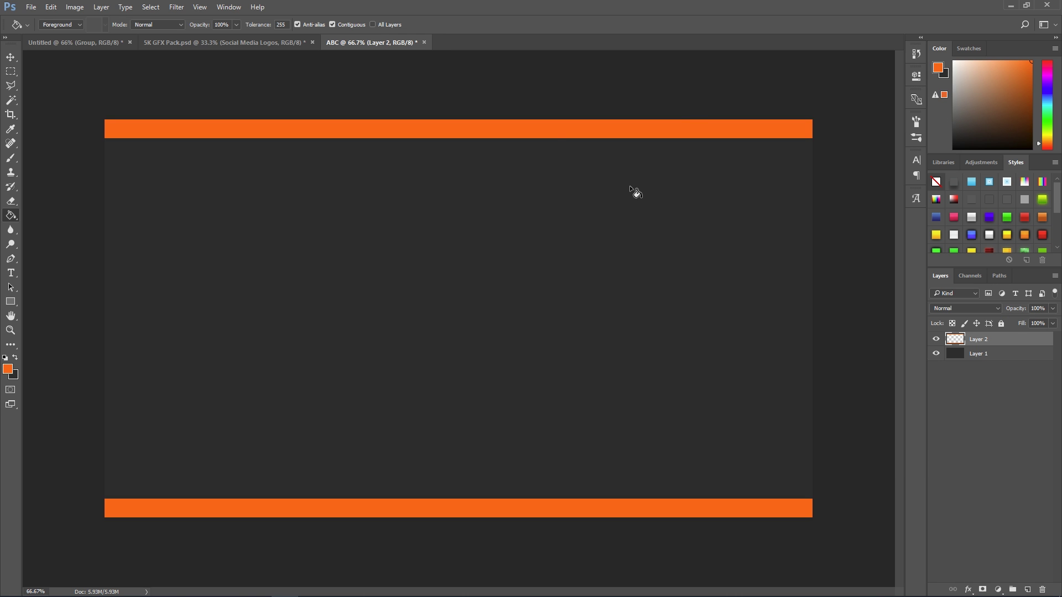
{"action": "left_click", "coordinate": [11, 57]}
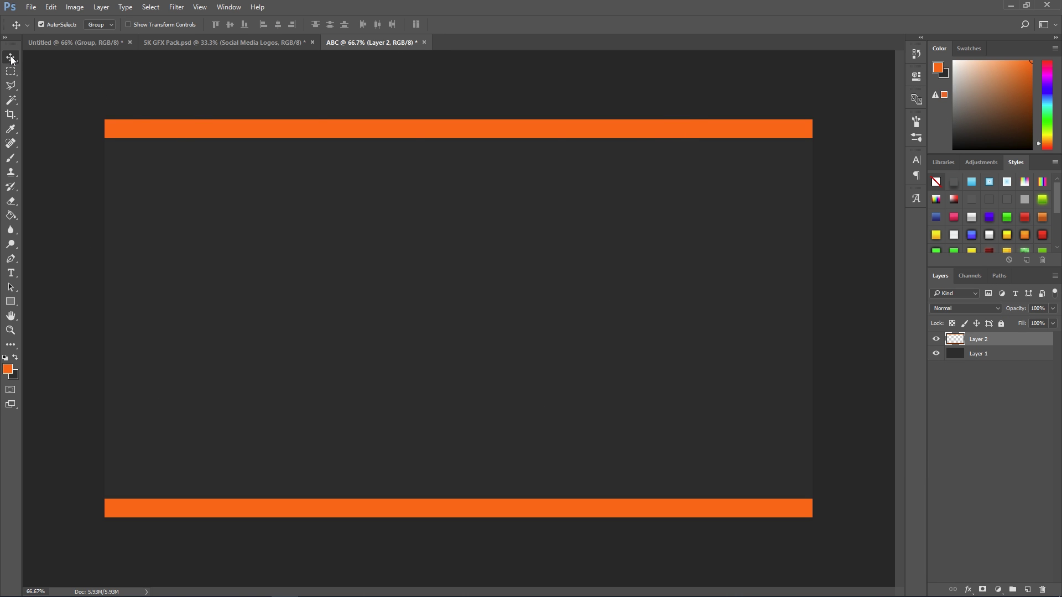
Place Capture.jpg into the ABC document and move its layer below Layer 1.
{"action": "left_click", "coordinate": [1014, 358]}
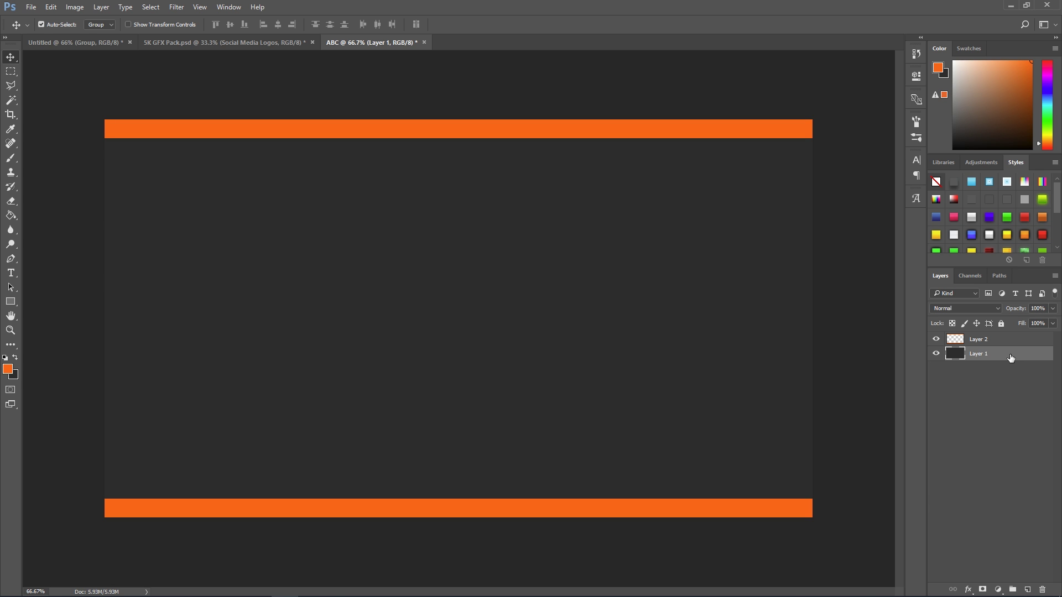
{"action": "left_click", "coordinate": [1059, 593]}
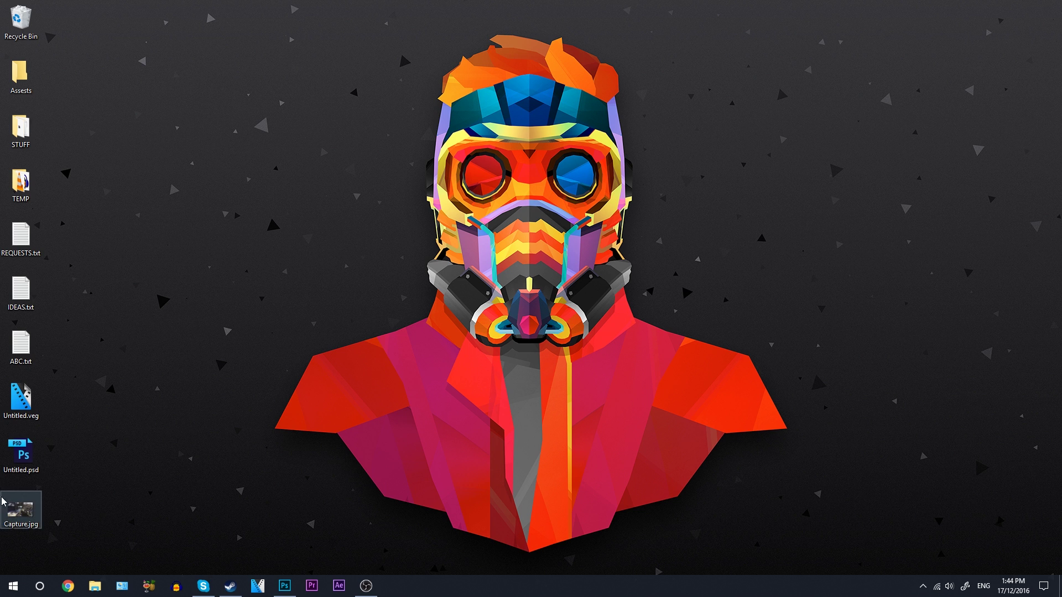
{"action": "left_click_drag", "start_coordinate": [20, 508], "coordinate": [420, 302]}
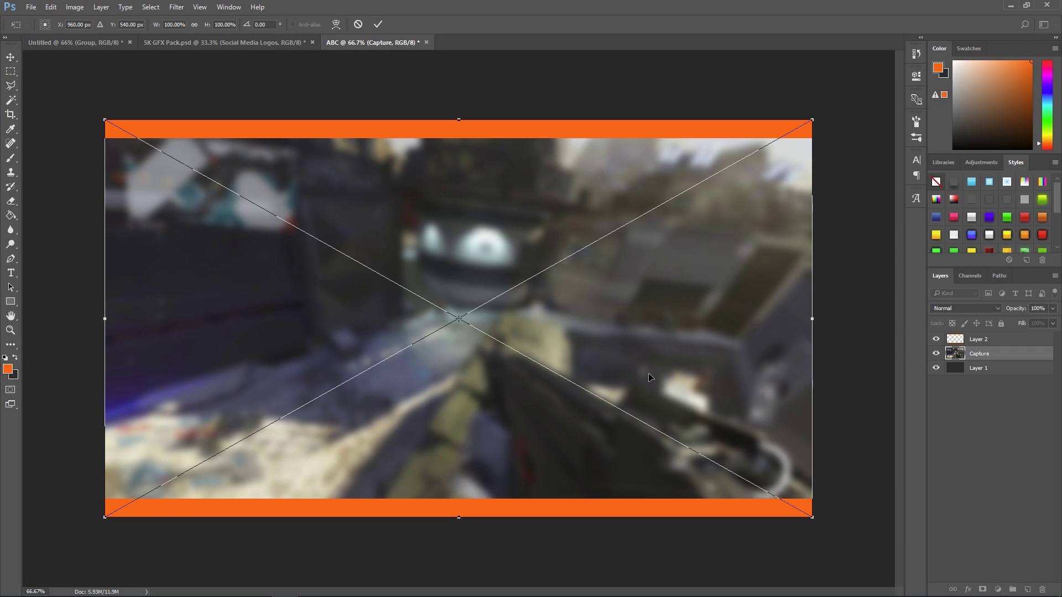
{"action": "key", "text": "Return"}
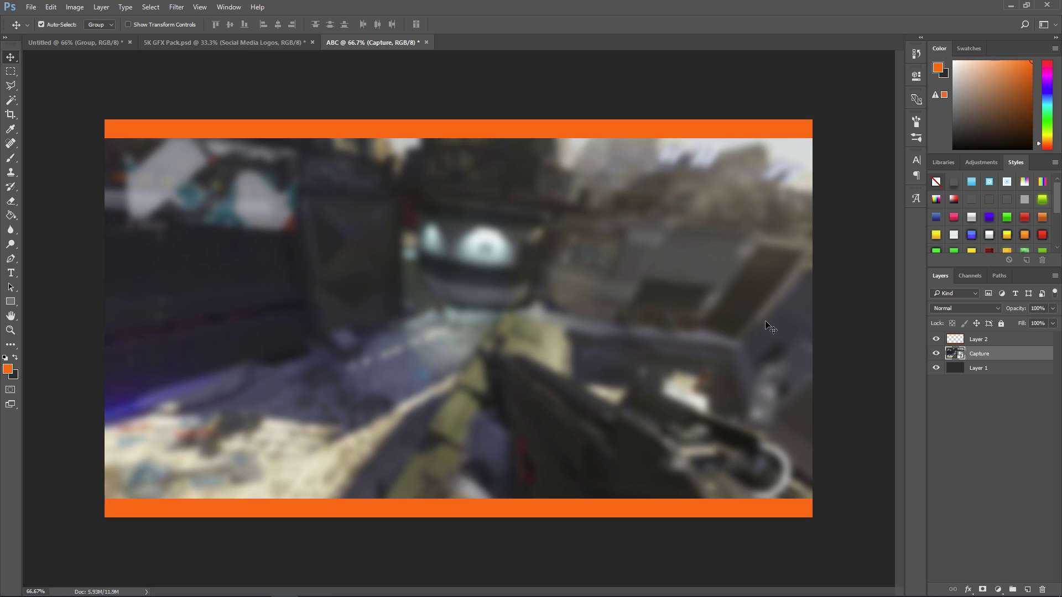
{"action": "left_click_drag", "start_coordinate": [1013, 356], "coordinate": [1011, 379]}
{"action": "left_click", "coordinate": [1012, 353]}
Set Layer 1 opacity to 90%, then hide and reshow the Capture layer to compare.
{"action": "left_click", "coordinate": [1046, 308]}
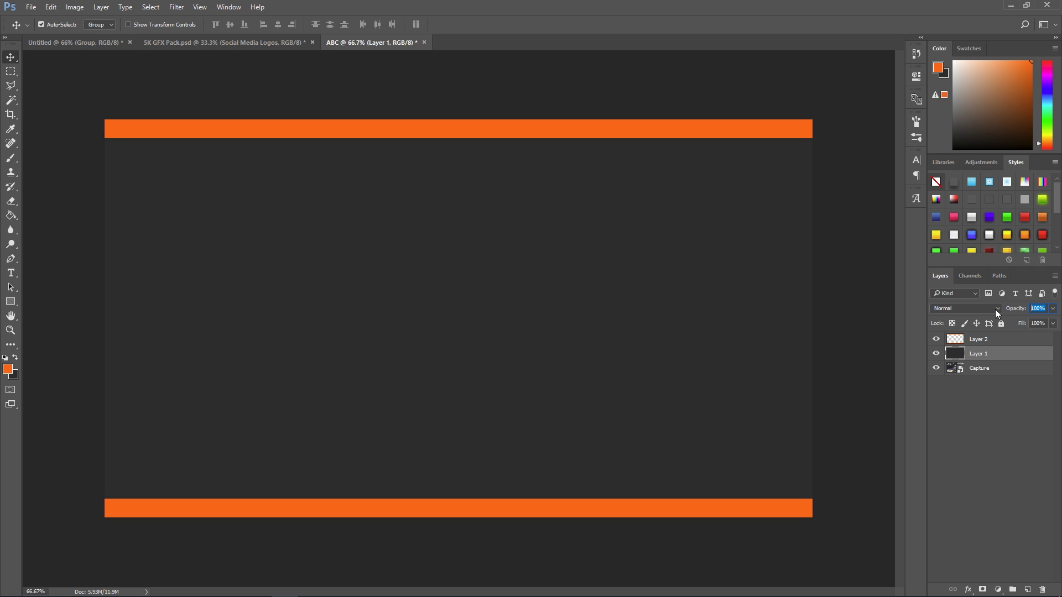
{"action": "type", "text": "90"}
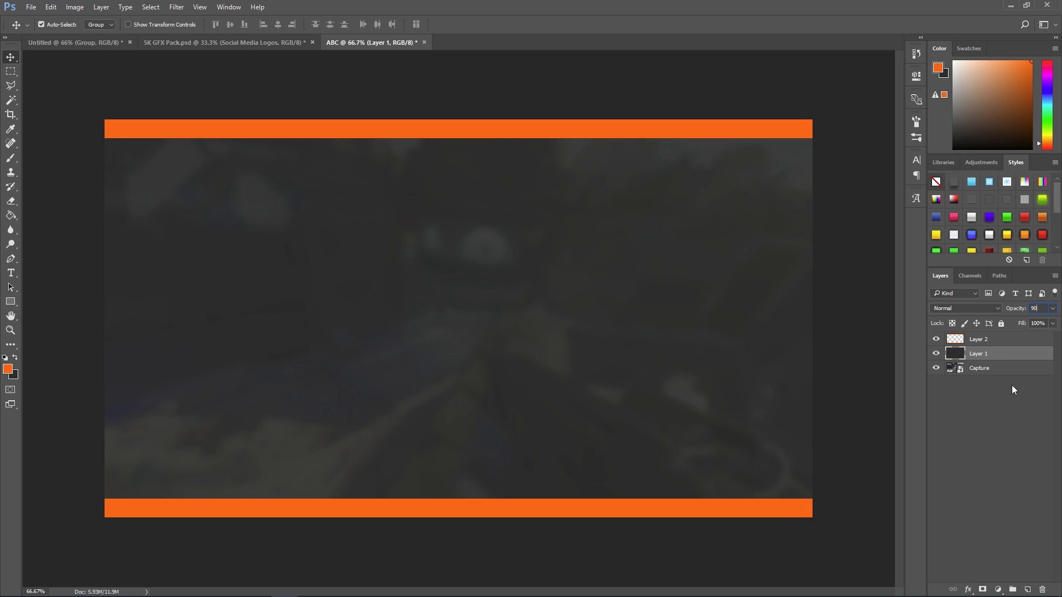
{"action": "left_click", "coordinate": [963, 369]}
{"action": "left_click", "coordinate": [937, 368]}
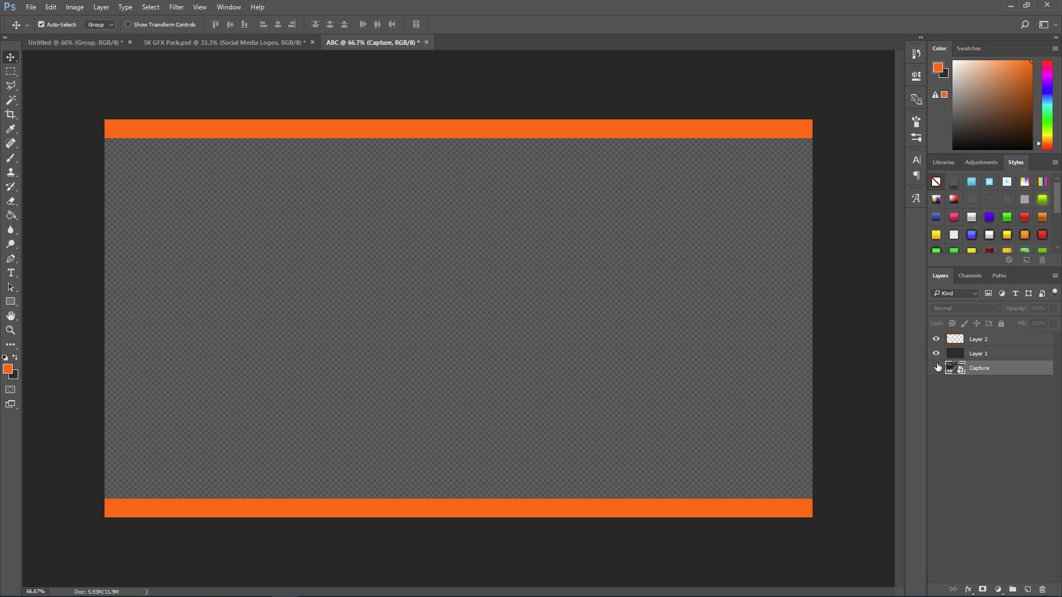
{"action": "left_click", "coordinate": [991, 353]}
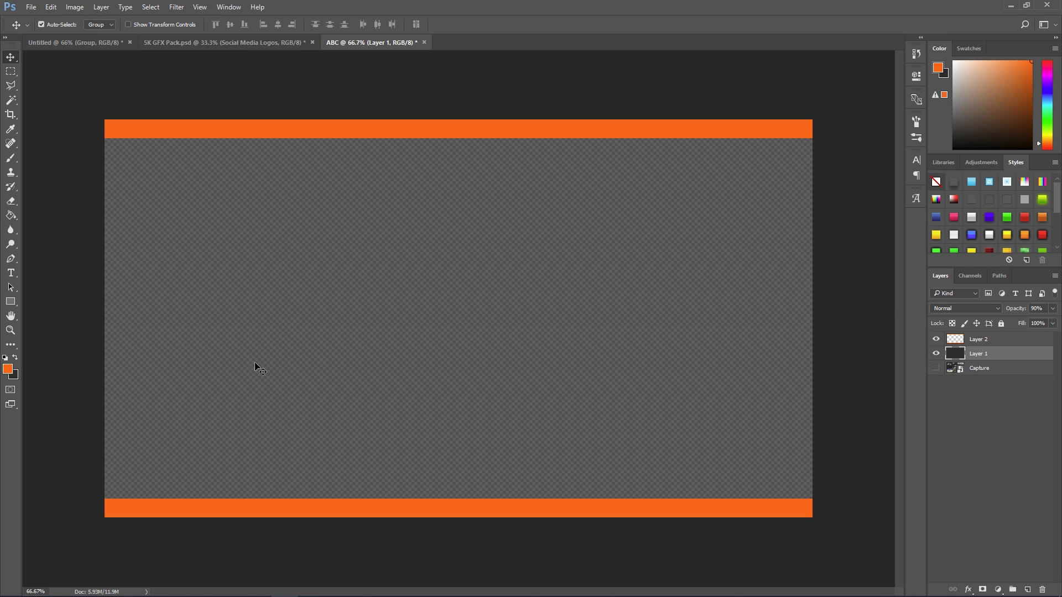
{"action": "left_click", "coordinate": [978, 373]}
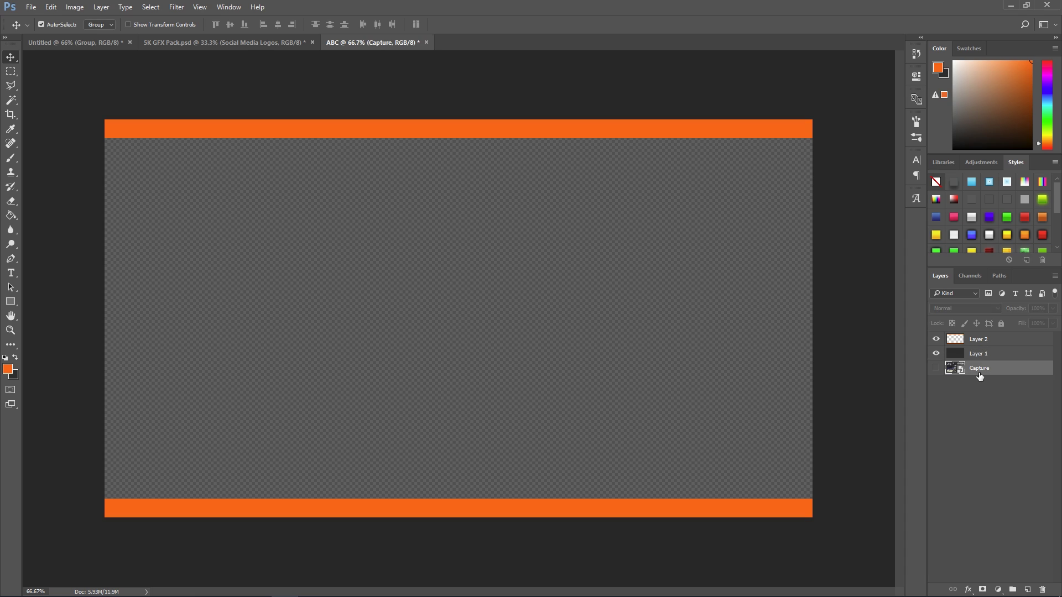
{"action": "left_click", "coordinate": [934, 369]}
In 5K GFX Pack.psd, expand Social Media Logos > Vectors and select the Facebook and Twitter layers.
{"action": "left_click", "coordinate": [996, 354]}
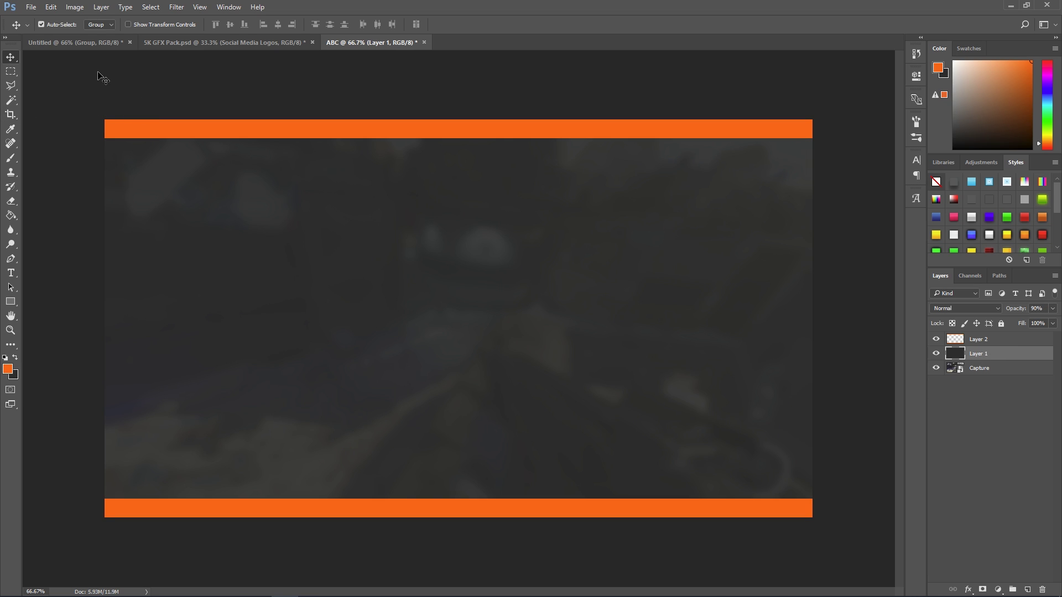
{"action": "left_click", "coordinate": [171, 43]}
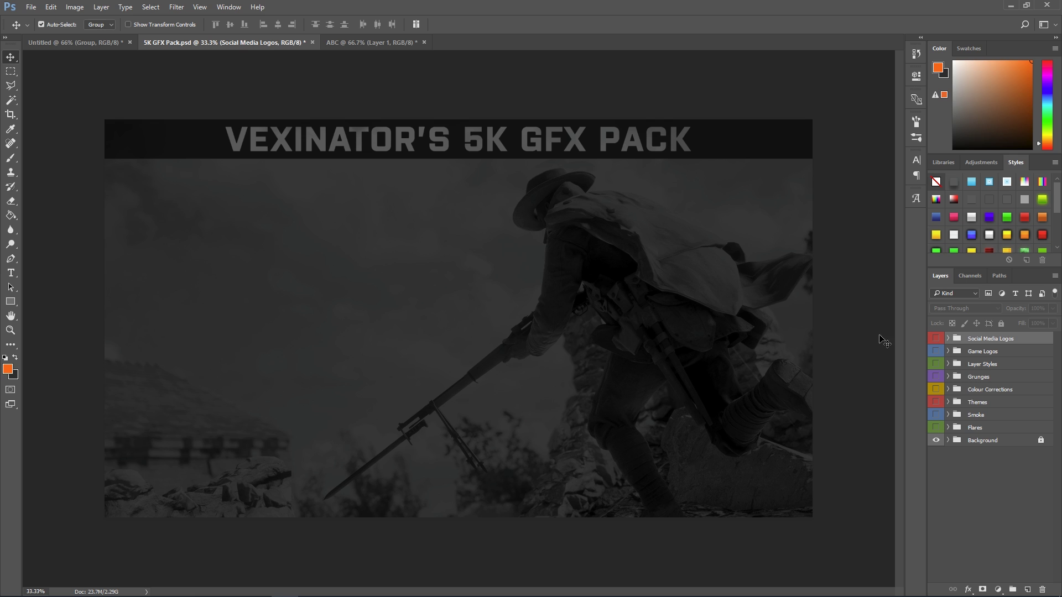
{"action": "left_click", "coordinate": [947, 338]}
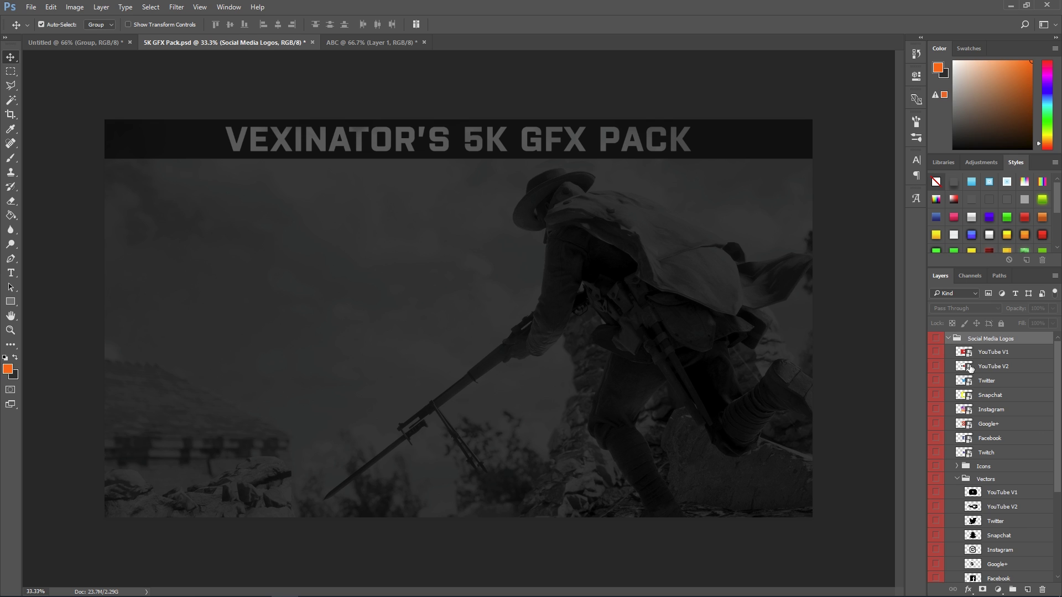
{"action": "scroll", "coordinate": [996, 415], "scroll_direction": "down", "scroll_amount": 2}
{"action": "left_click", "coordinate": [996, 415]}
{"action": "left_click", "coordinate": [988, 391]}
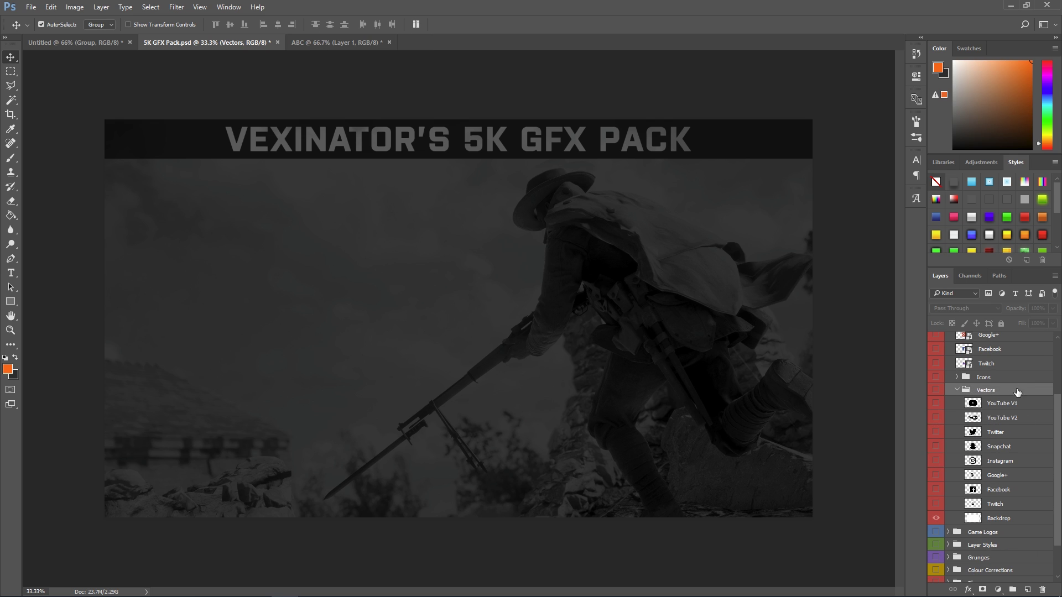
{"action": "scroll", "coordinate": [984, 451], "scroll_direction": "down", "scroll_amount": 1}
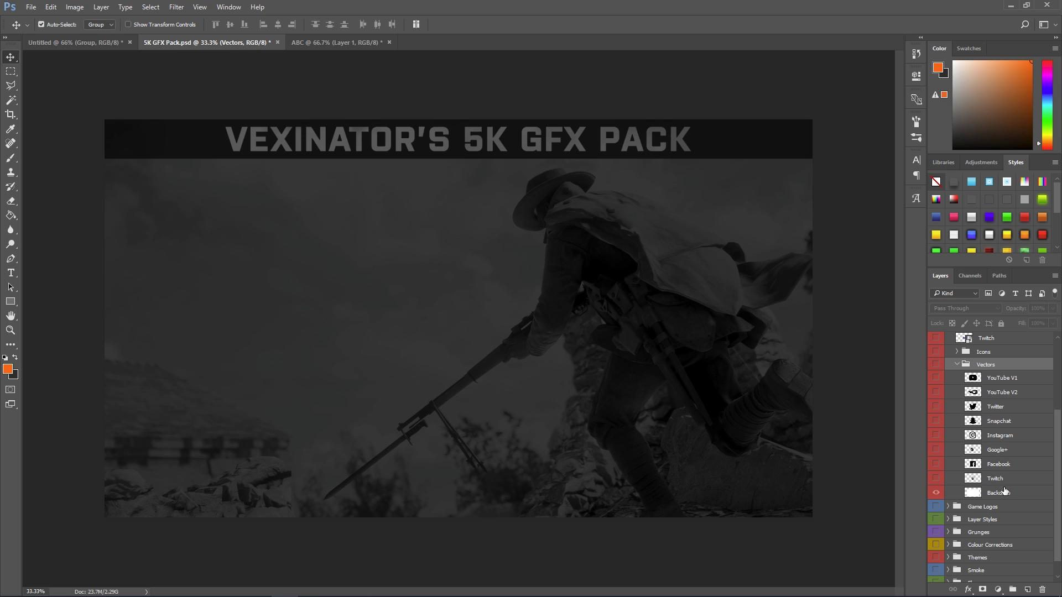
{"action": "left_click", "coordinate": [1023, 466]}
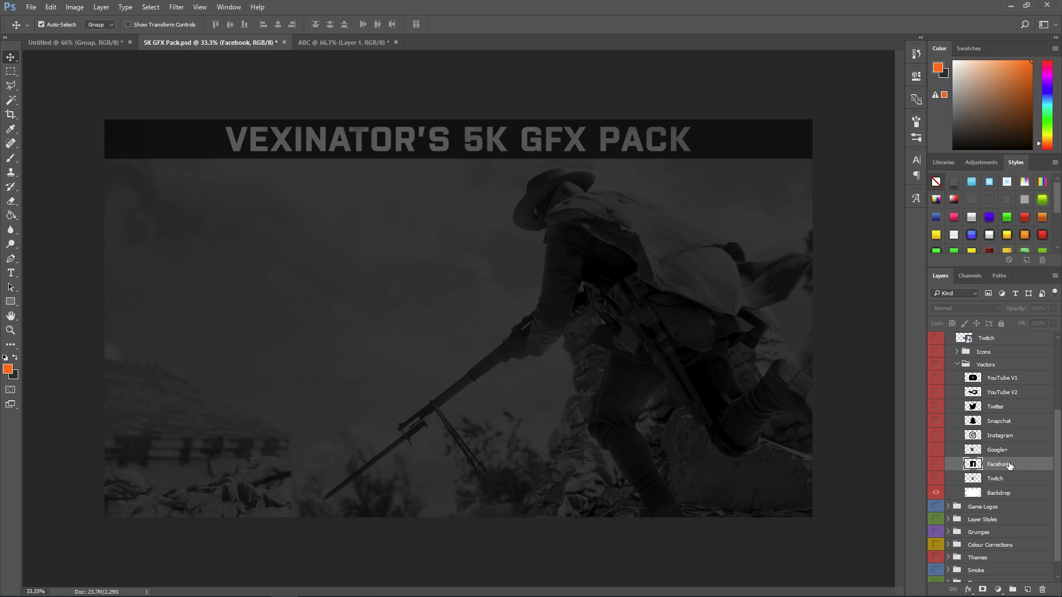
{"action": "left_click", "coordinate": [1014, 412], "text": "ctrl"}
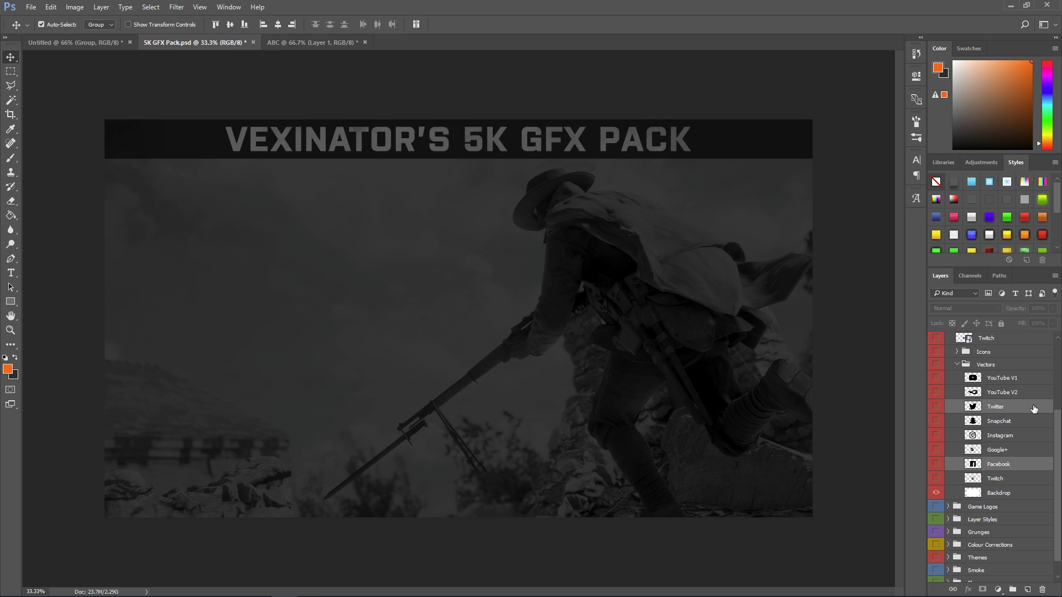
Bring the Facebook and Twitter logos into ABC and scale them to about 25%.
{"action": "left_click_drag", "start_coordinate": [1005, 405], "coordinate": [458, 310]}
{"action": "left_click_drag", "start_coordinate": [936, 353], "coordinate": [936, 368]}
{"action": "key", "text": "ctrl+t"}
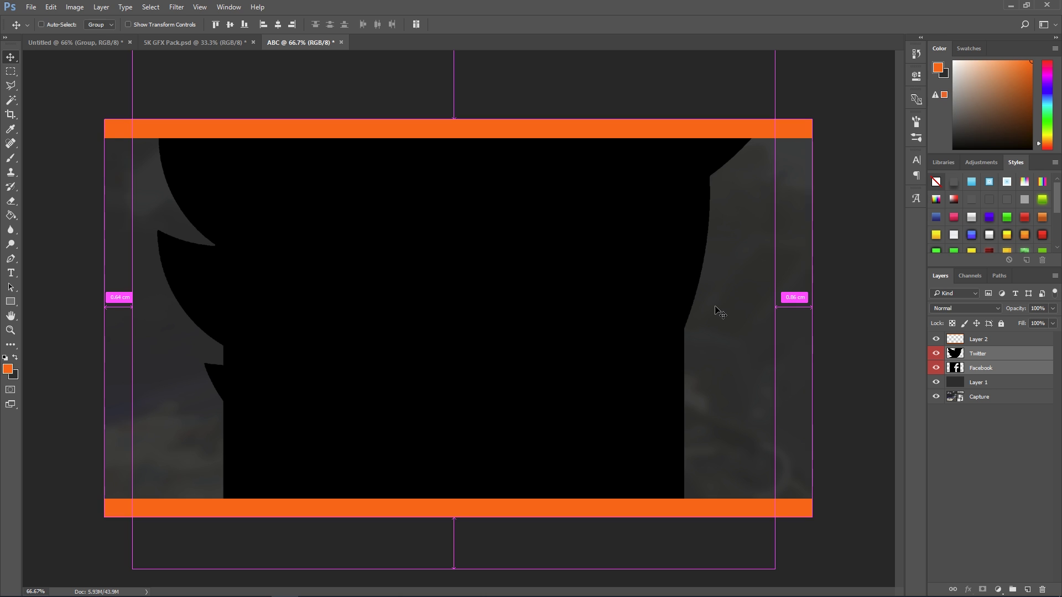
{"action": "scroll", "coordinate": [769, 177], "scroll_direction": "down", "scroll_amount": 3}
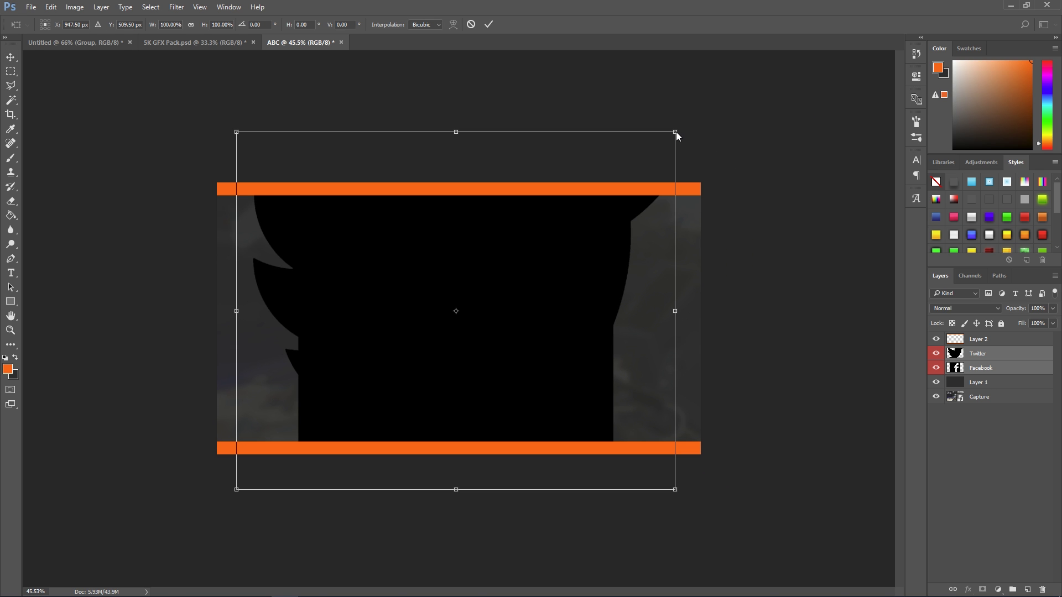
{"action": "left_click_drag", "start_coordinate": [676, 132], "coordinate": [511, 266]}
{"action": "left_click_drag", "start_coordinate": [461, 297], "coordinate": [439, 307]}
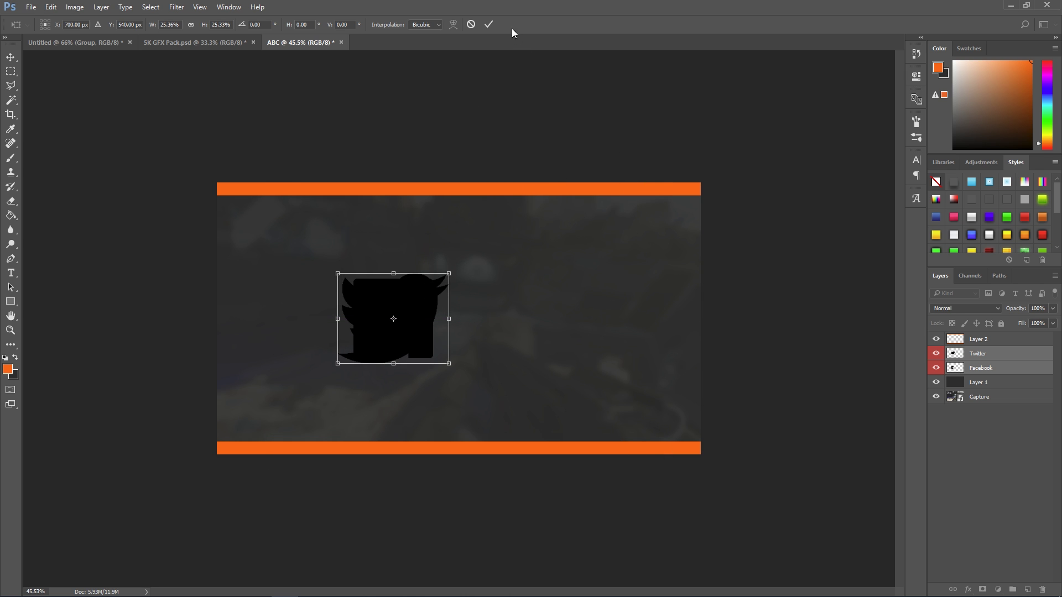
{"action": "left_click", "coordinate": [489, 25]}
Move the Twitter logo to the right of the Facebook icon.
{"action": "scroll", "coordinate": [441, 252], "scroll_direction": "up", "scroll_amount": 5}
{"action": "left_click", "coordinate": [1023, 356]}
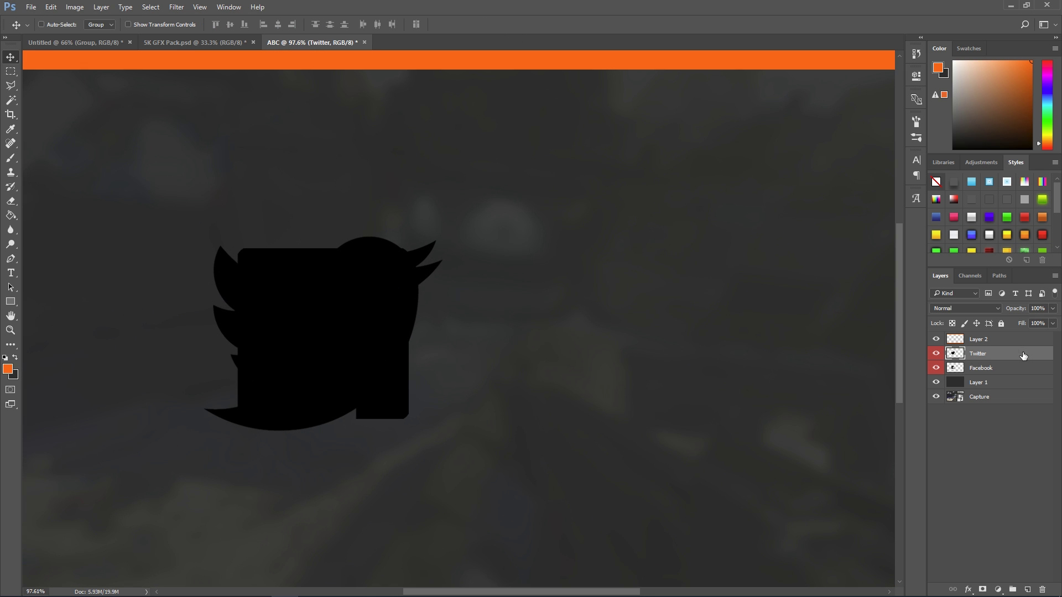
{"action": "left_click_drag", "start_coordinate": [361, 292], "coordinate": [627, 297]}
{"action": "scroll", "coordinate": [441, 412], "scroll_direction": "down", "scroll_amount": 2}
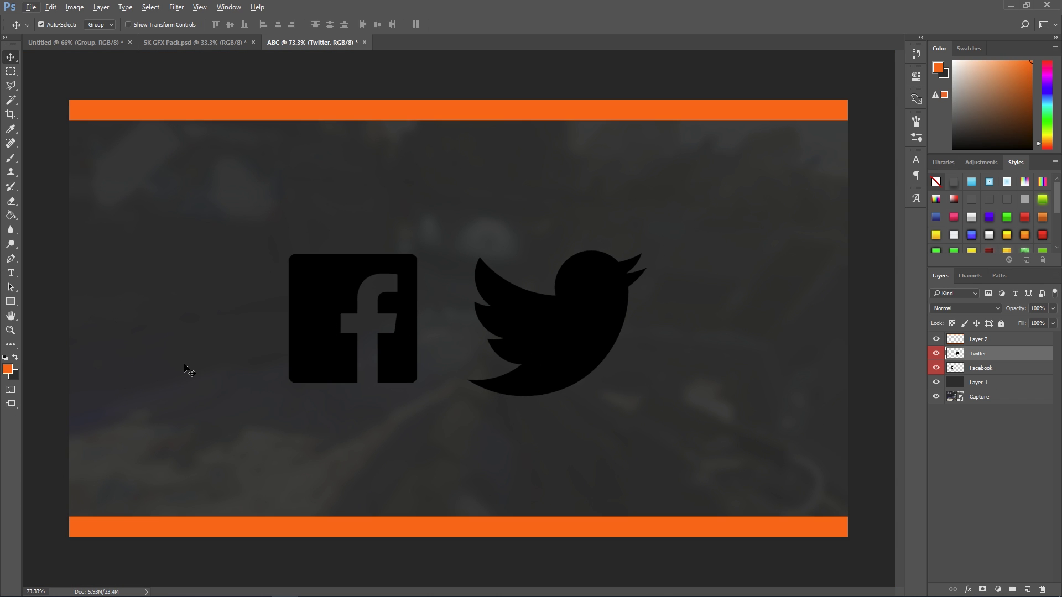
Give the Twitter logo a Color Overlay using the orange sampled from the bars.
{"action": "double_click", "coordinate": [1005, 358]}
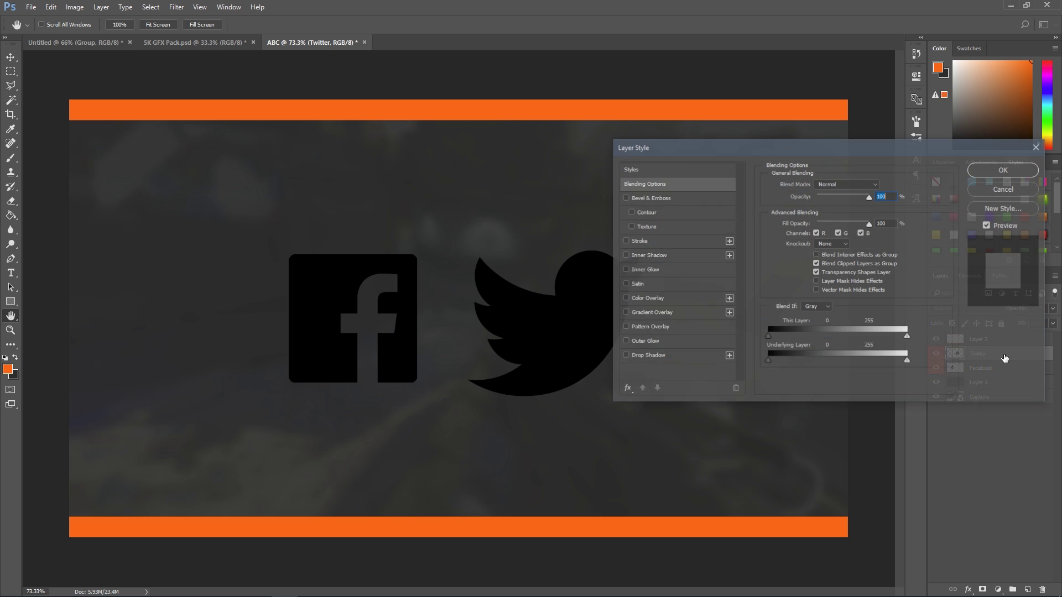
{"action": "left_click", "coordinate": [690, 300]}
{"action": "left_click", "coordinate": [882, 186]}
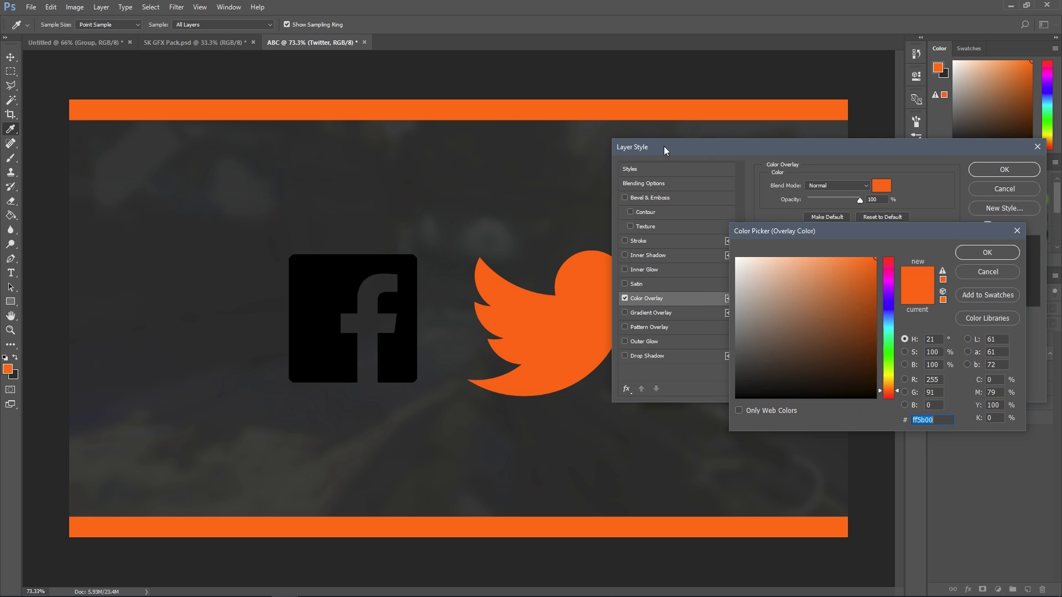
{"action": "left_click", "coordinate": [627, 109]}
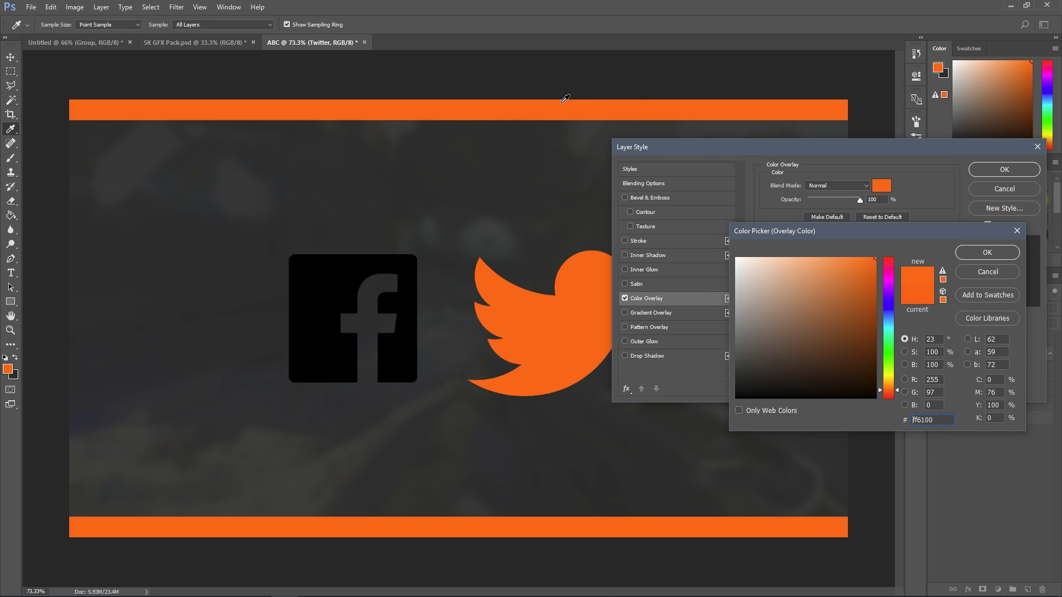
{"action": "left_click", "coordinate": [976, 253]}
{"action": "left_click", "coordinate": [1001, 171]}
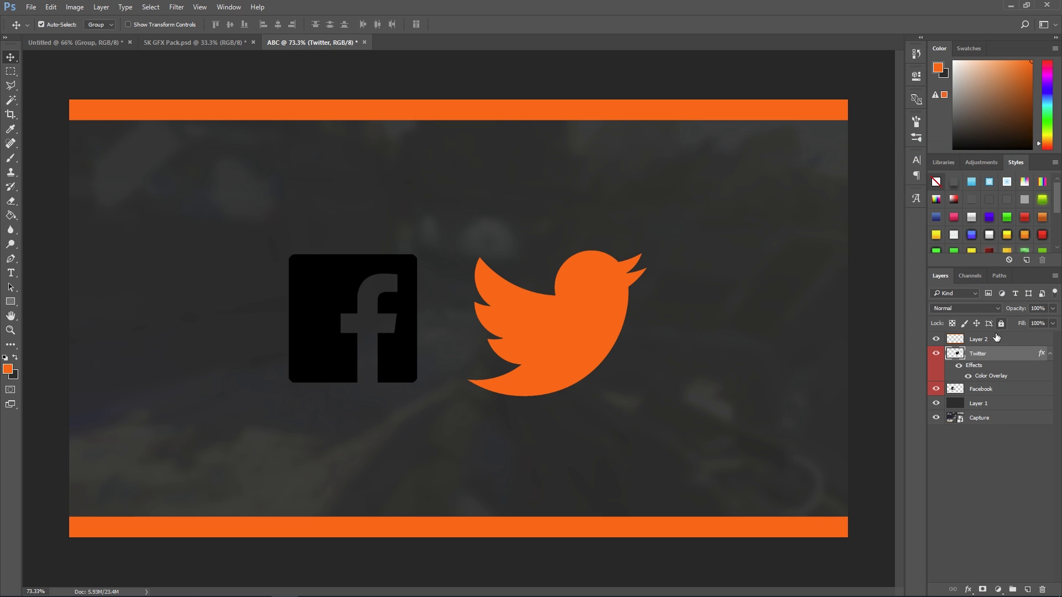
Apply the same orange Color Overlay to the Facebook logo and zoom out.
{"action": "double_click", "coordinate": [1023, 389]}
{"action": "left_click", "coordinate": [682, 300]}
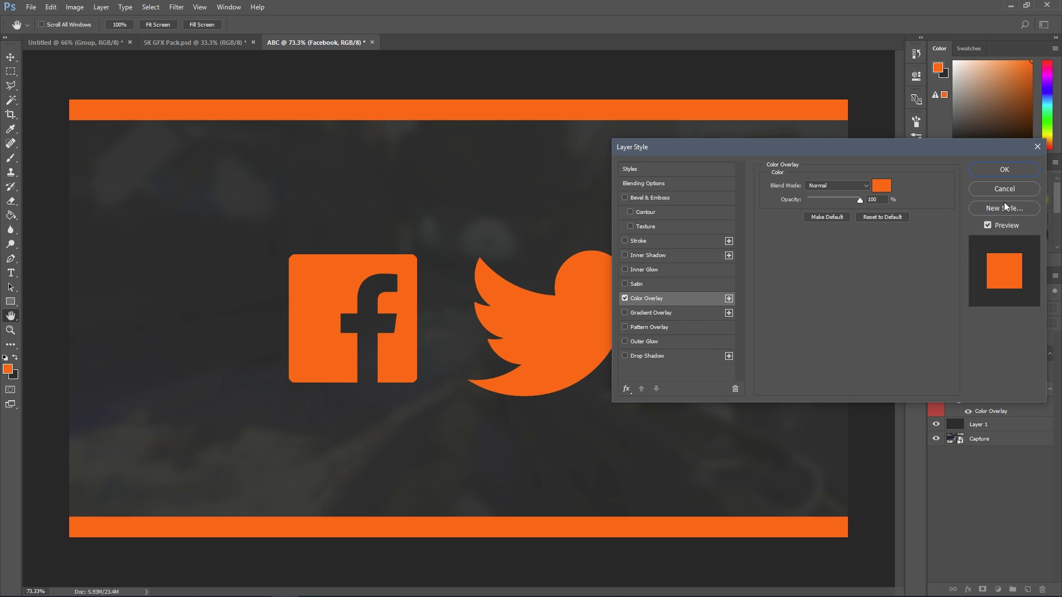
{"action": "left_click", "coordinate": [1003, 170]}
{"action": "key", "text": "v"}
{"action": "key", "text": "ctrl+minus"}
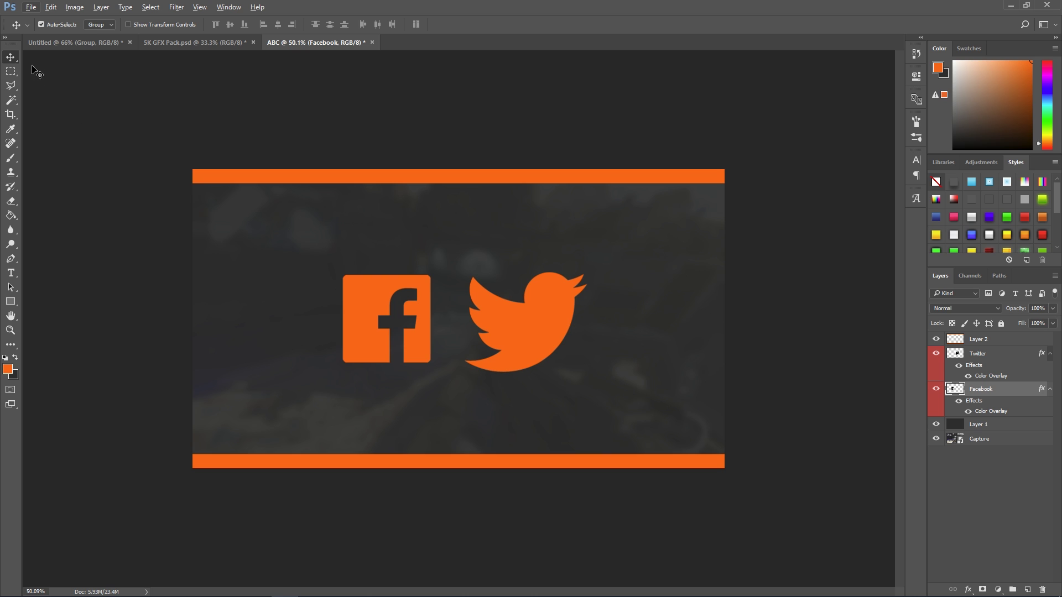
{"action": "left_click", "coordinate": [1050, 389]}
{"action": "left_click", "coordinate": [1050, 353]}
{"action": "left_click", "coordinate": [1012, 353]}
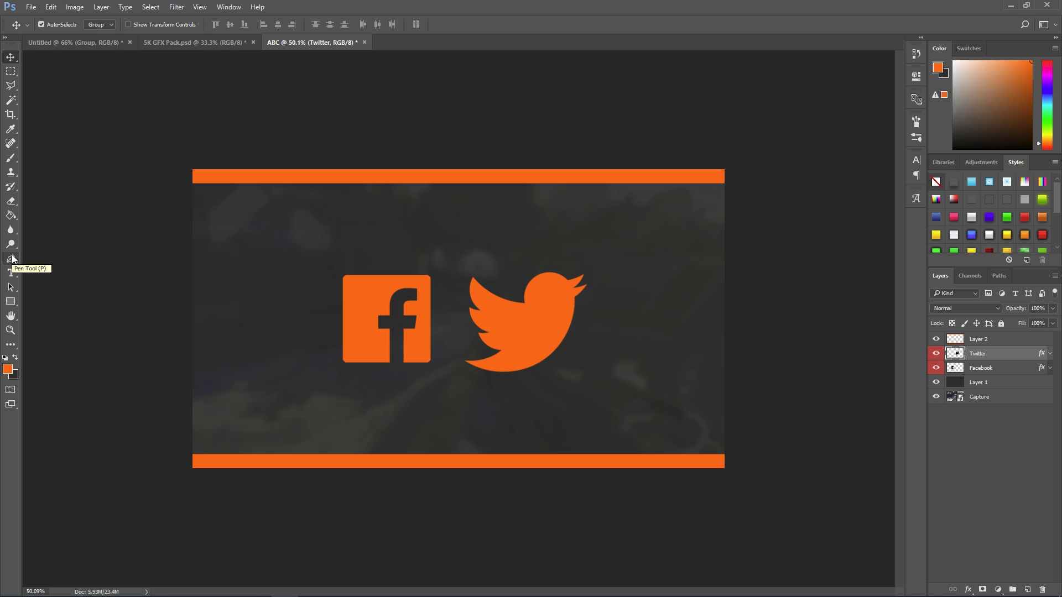
{"action": "left_click", "coordinate": [12, 273]}
{"action": "left_click", "coordinate": [318, 417]}
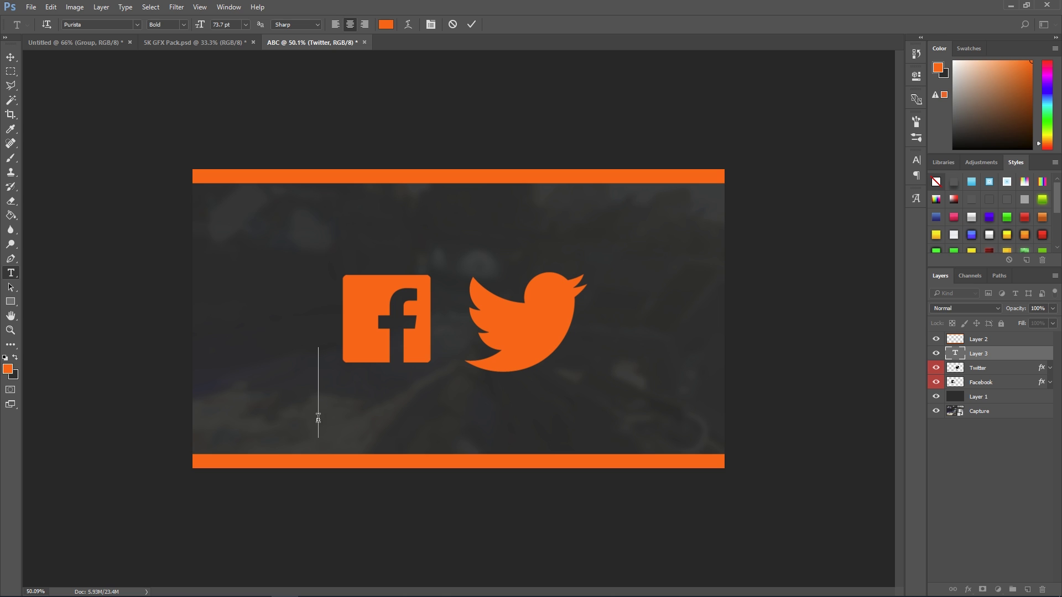
{"action": "type", "text": "@VE"}
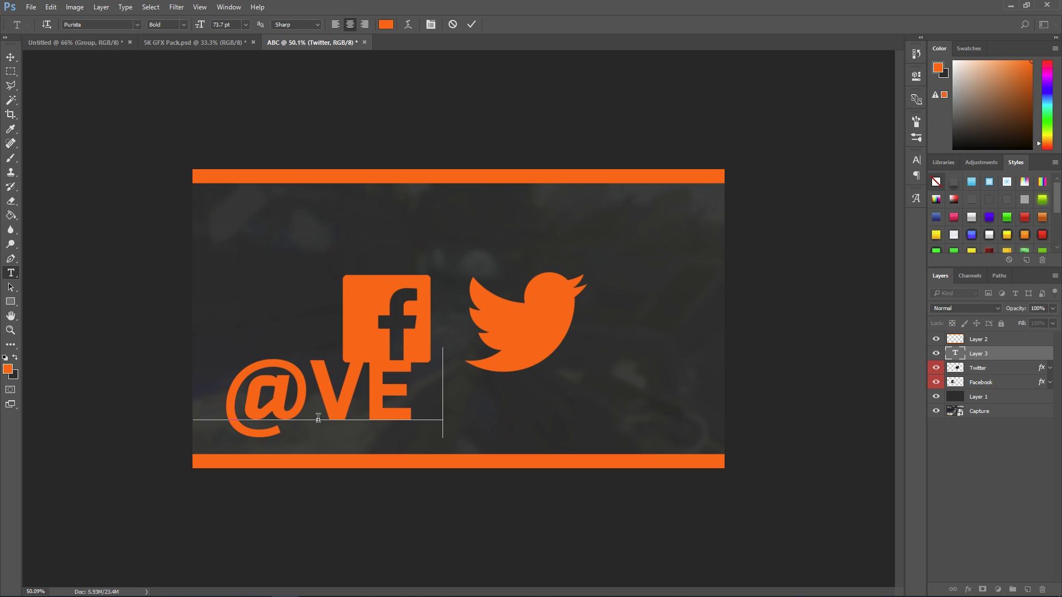
{"action": "type", "text": "XINATORYT"}
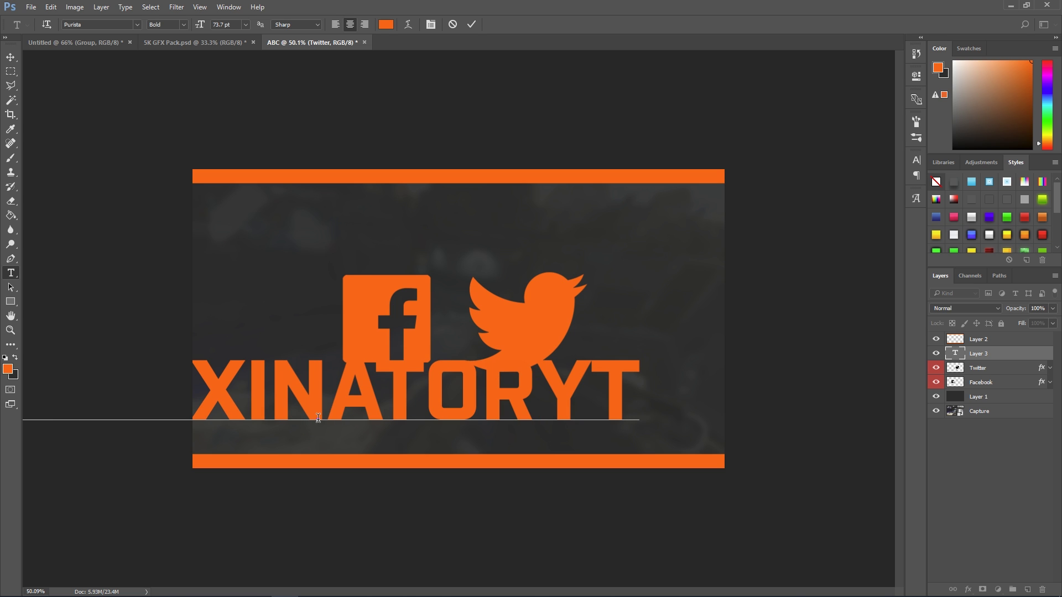
{"action": "key", "text": "ctrl"}
{"action": "left_click_drag", "start_coordinate": [625, 374], "coordinate": [742, 332]}
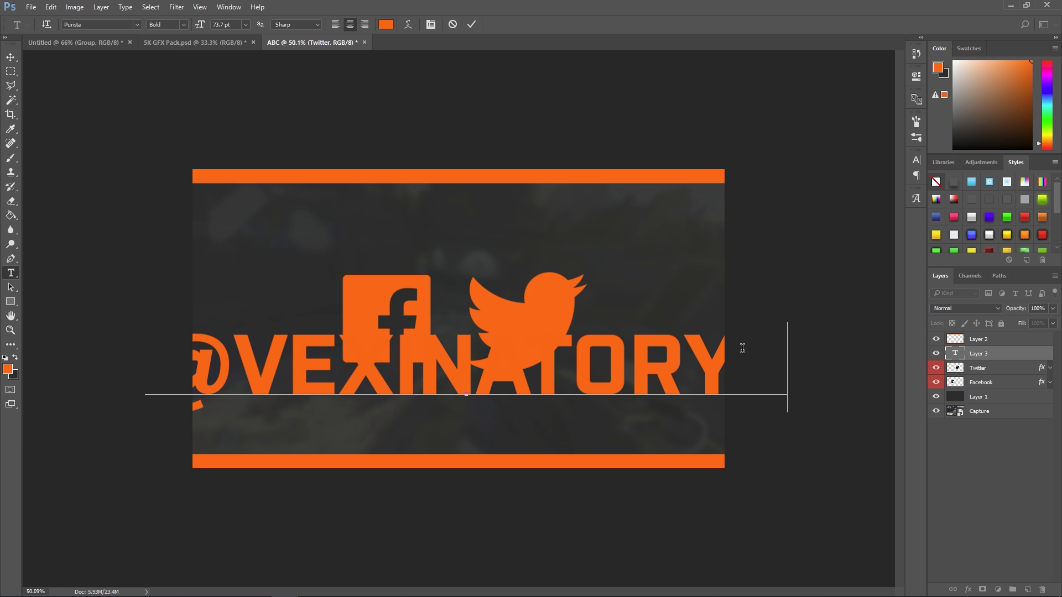
Scale the handle text down and centre it below the two icons.
{"action": "left_click", "coordinate": [471, 24]}
{"action": "key", "text": "ctrl+t"}
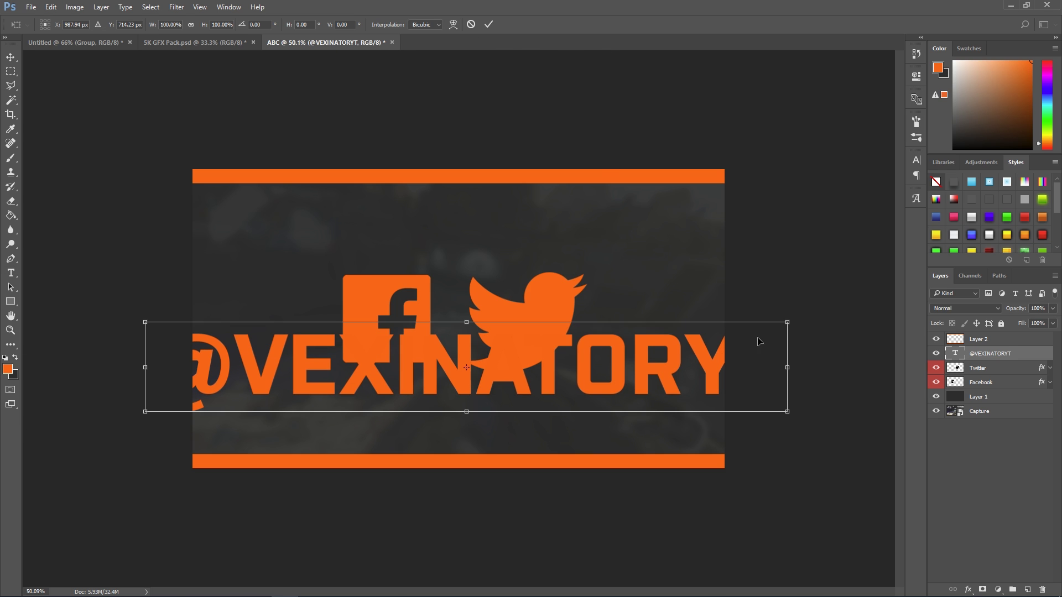
{"action": "left_click_drag", "start_coordinate": [785, 324], "coordinate": [453, 369]}
{"action": "left_click_drag", "start_coordinate": [331, 393], "coordinate": [499, 412]}
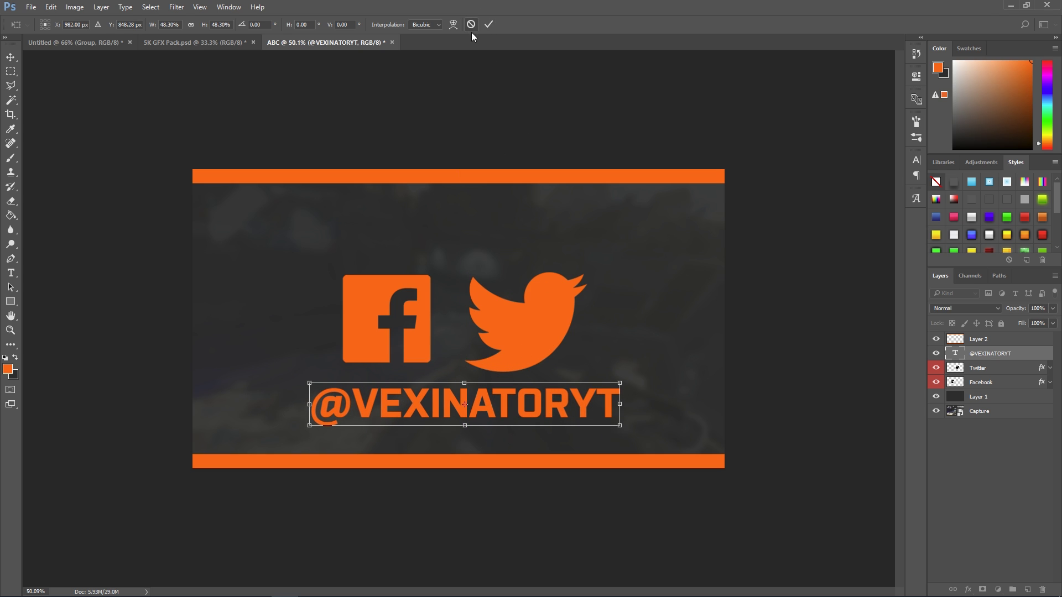
{"action": "left_click", "coordinate": [489, 25]}
{"action": "left_click_drag", "start_coordinate": [611, 406], "coordinate": [291, 403]}
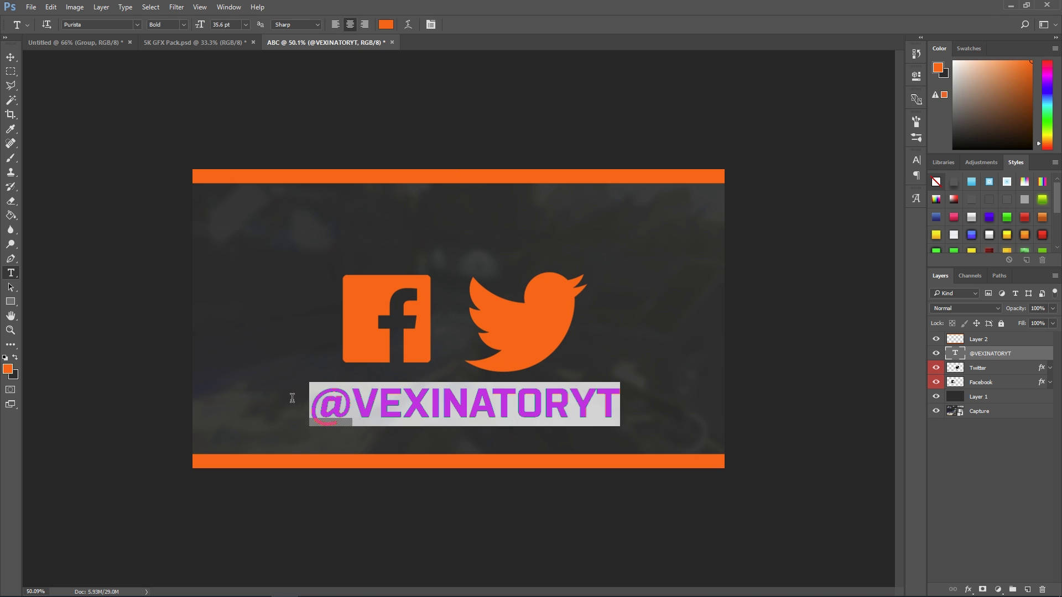
{"action": "left_click", "coordinate": [15, 358]}
{"action": "left_click", "coordinate": [7, 369]}
{"action": "type", "text": "ffffff"}
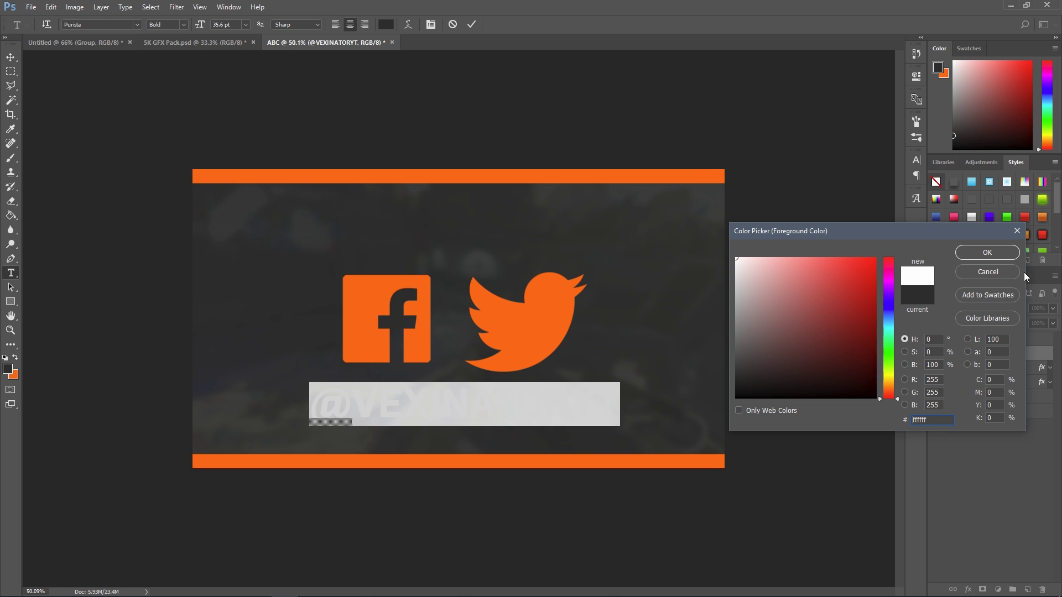
{"action": "key", "text": "Return"}
{"action": "left_click", "coordinate": [471, 24]}
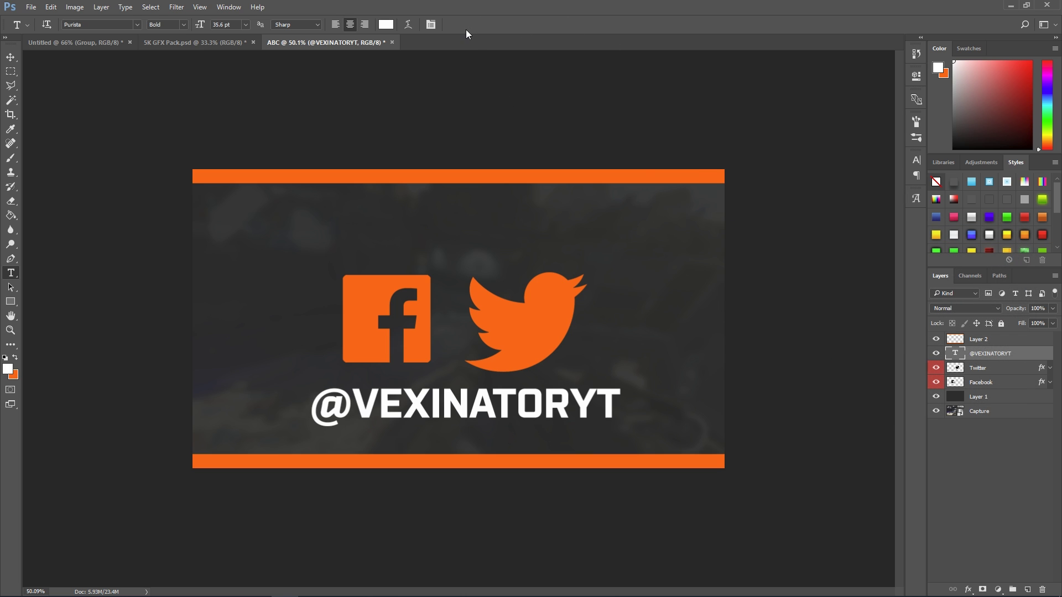
Shrink the Twitter bird and place it left of the handle text.
{"action": "left_click", "coordinate": [999, 370]}
{"action": "key", "text": "ctrl+t"}
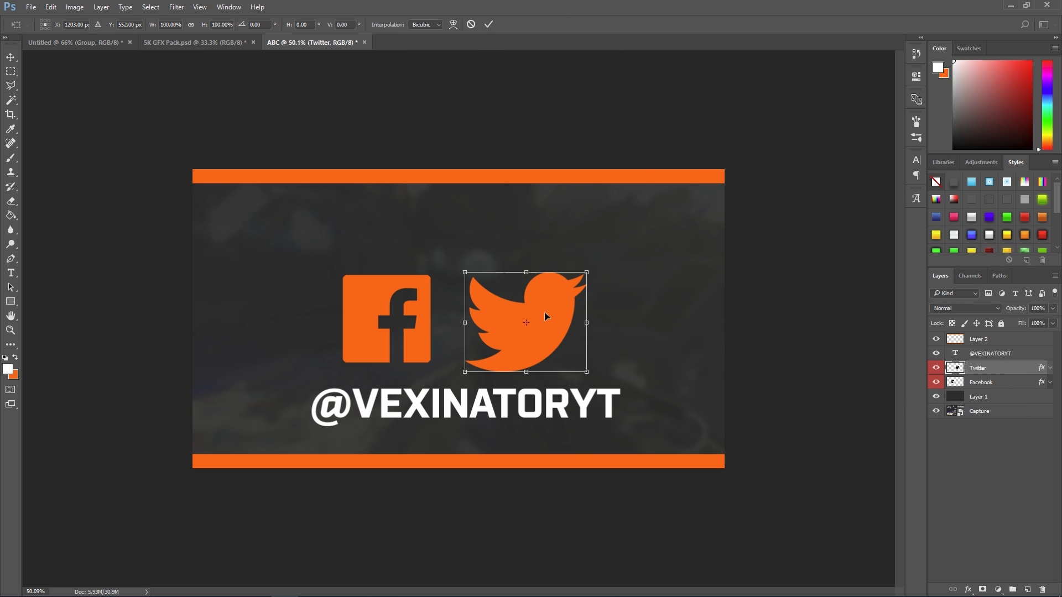
{"action": "left_click_drag", "start_coordinate": [582, 279], "coordinate": [290, 395]}
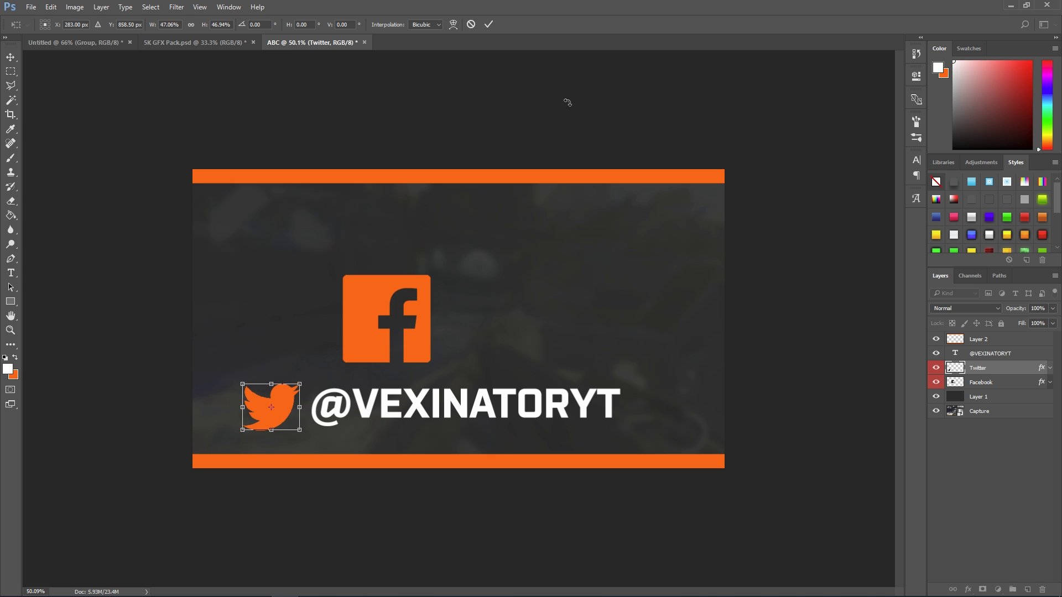
{"action": "left_click", "coordinate": [488, 25]}
Scale the bird and handle together and move them toward the bottom-left.
{"action": "left_click", "coordinate": [1010, 358]}
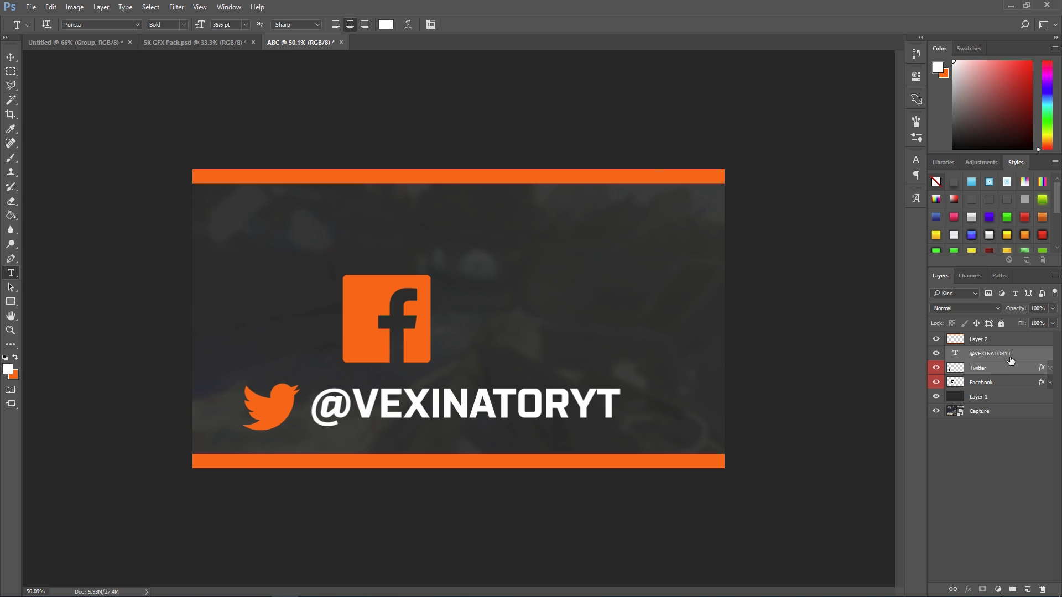
{"action": "left_click", "coordinate": [1013, 364], "text": "ctrl"}
{"action": "key", "text": "ctrl+t"}
{"action": "left_click_drag", "start_coordinate": [597, 402], "coordinate": [392, 416]}
{"action": "key", "text": "Return"}
{"action": "key", "text": "t"}
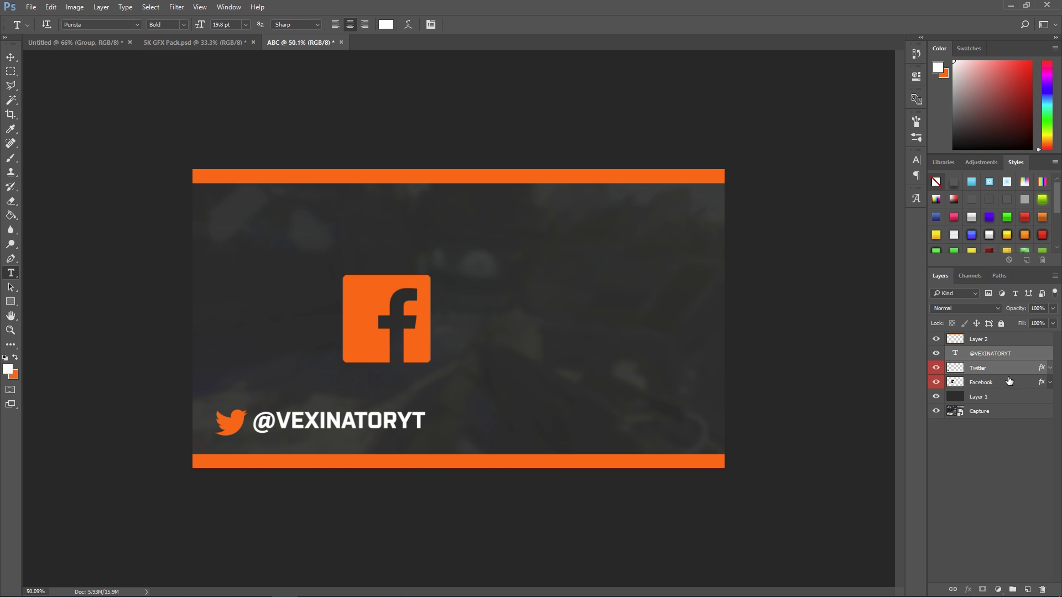
{"action": "left_click", "coordinate": [995, 382]}
{"action": "key", "text": "ctrl+t"}
{"action": "left_click_drag", "start_coordinate": [378, 290], "coordinate": [469, 420]}
{"action": "key", "text": "Return"}
Raise the Facebook icon slightly so it lines up with the handle.
{"action": "key", "text": "t"}
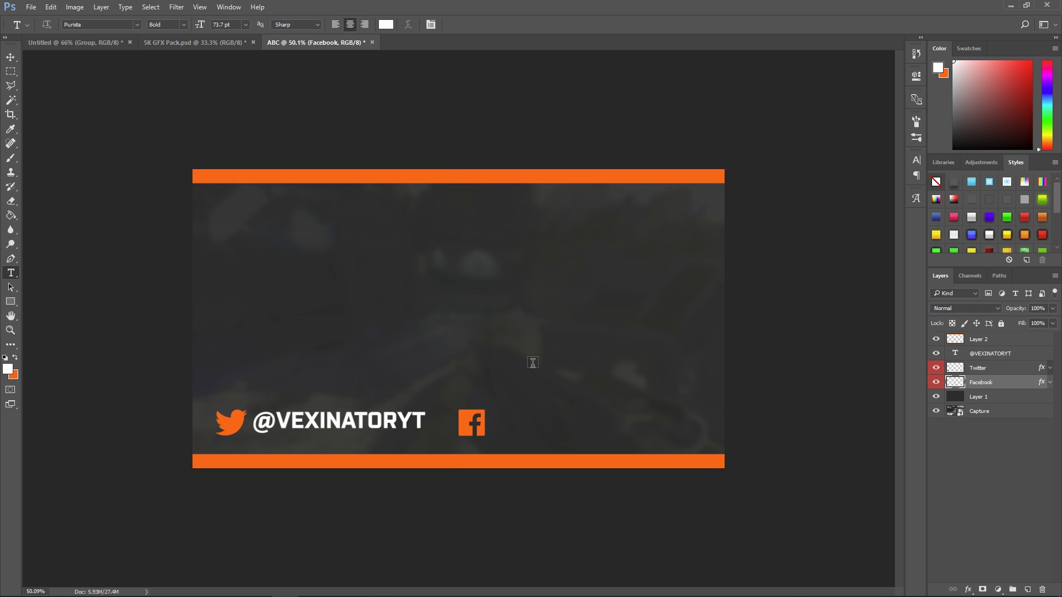
{"action": "key", "text": "ctrl+t"}
{"action": "left_click_drag", "start_coordinate": [476, 421], "coordinate": [474, 417]}
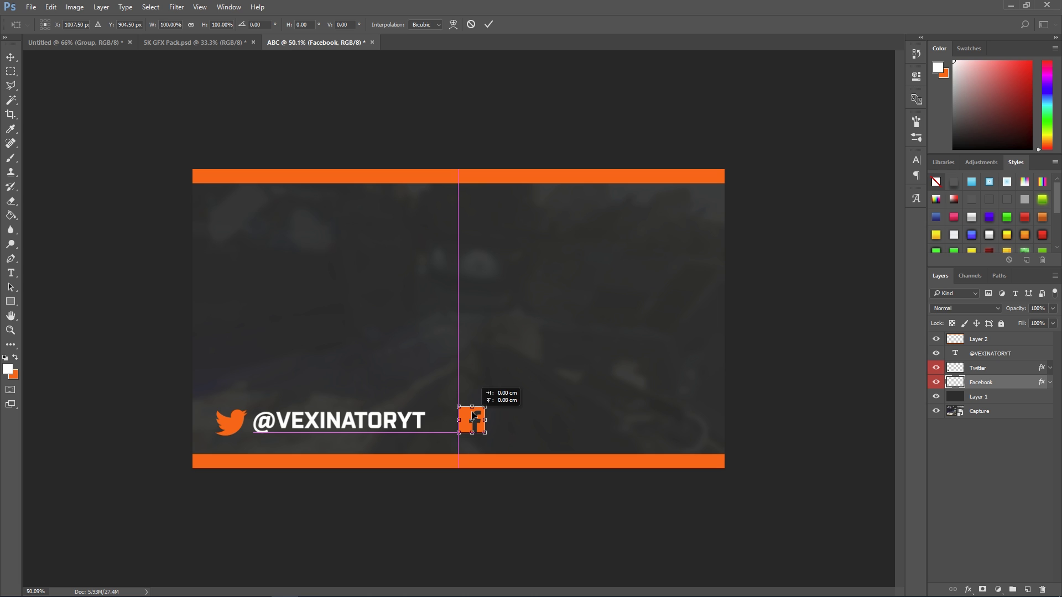
{"action": "left_click_drag", "start_coordinate": [474, 416], "coordinate": [474, 415]}
{"action": "key", "text": "Return"}
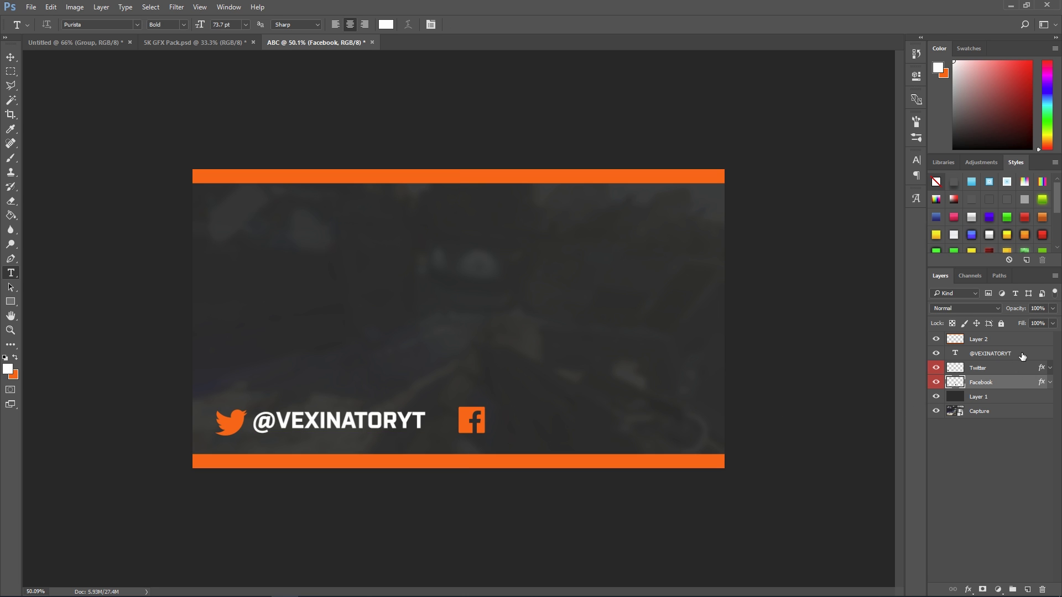
{"action": "left_click", "coordinate": [1018, 357]}
{"action": "key", "text": "ctrl+j"}
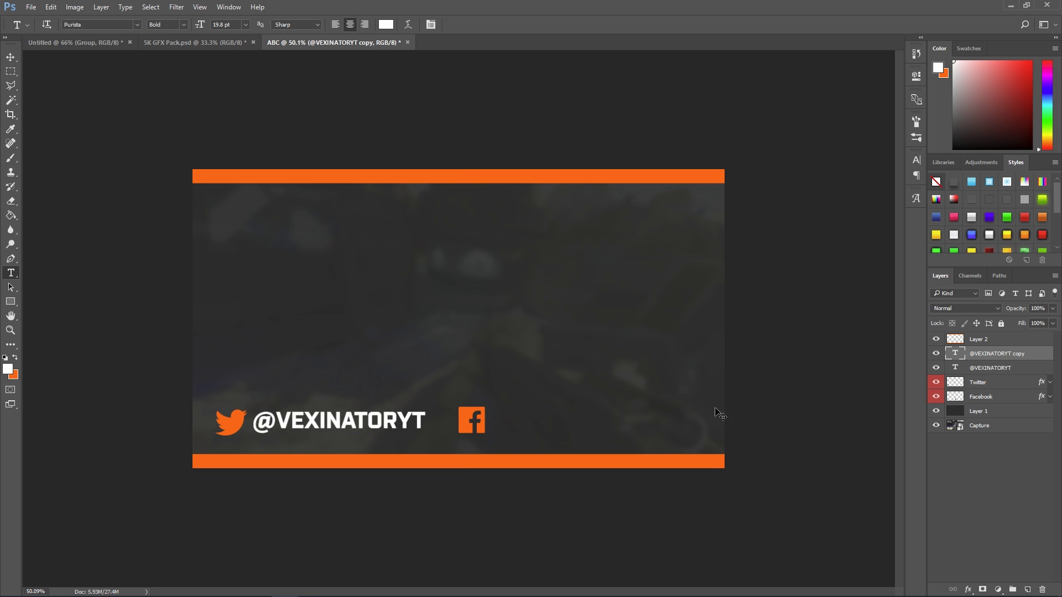
{"action": "key", "text": "ctrl+t"}
{"action": "left_click_drag", "start_coordinate": [373, 420], "coordinate": [626, 423]}
{"action": "key", "text": "Return"}
Change the copy to read /VEXINATORYT and nudge it closer to the icon.
{"action": "left_click", "coordinate": [531, 418]}
{"action": "key", "text": "BackSpace"}
{"action": "type", "text": "/"}
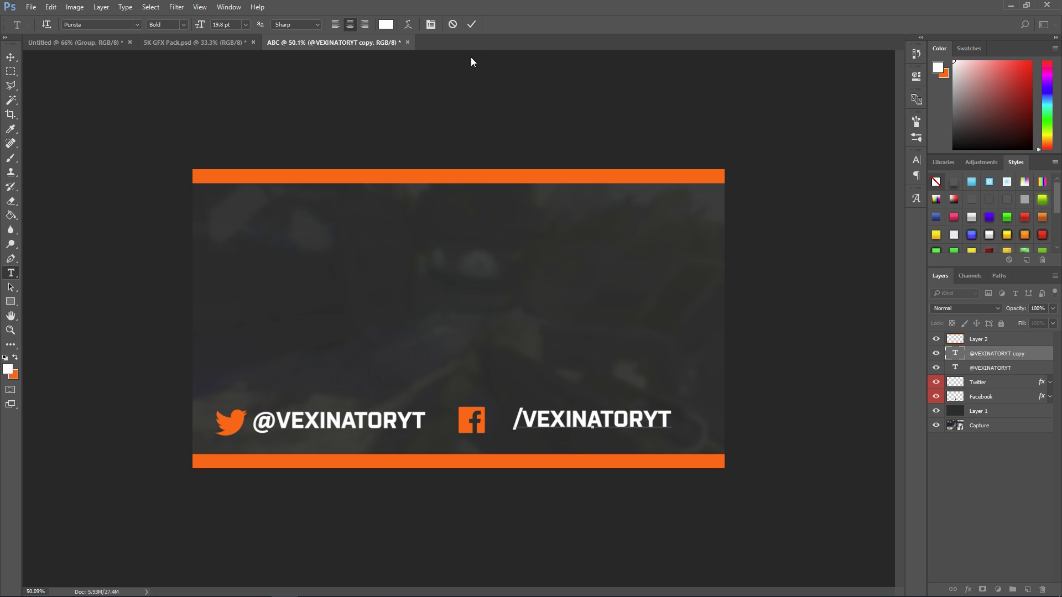
{"action": "left_click", "coordinate": [470, 24]}
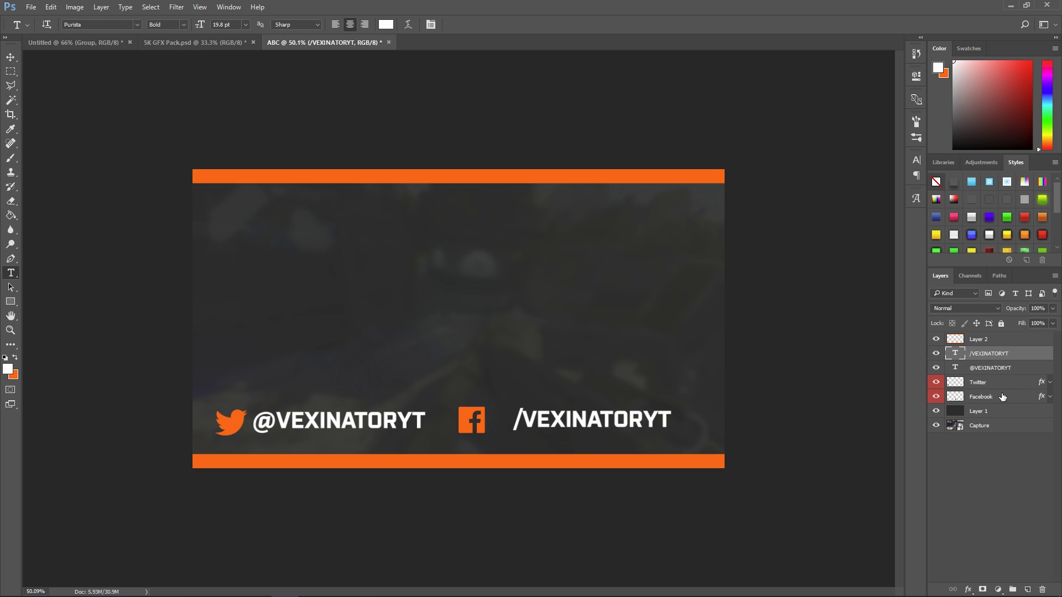
{"action": "key", "text": "ctrl+t"}
{"action": "left_click_drag", "start_coordinate": [622, 427], "coordinate": [607, 427]}
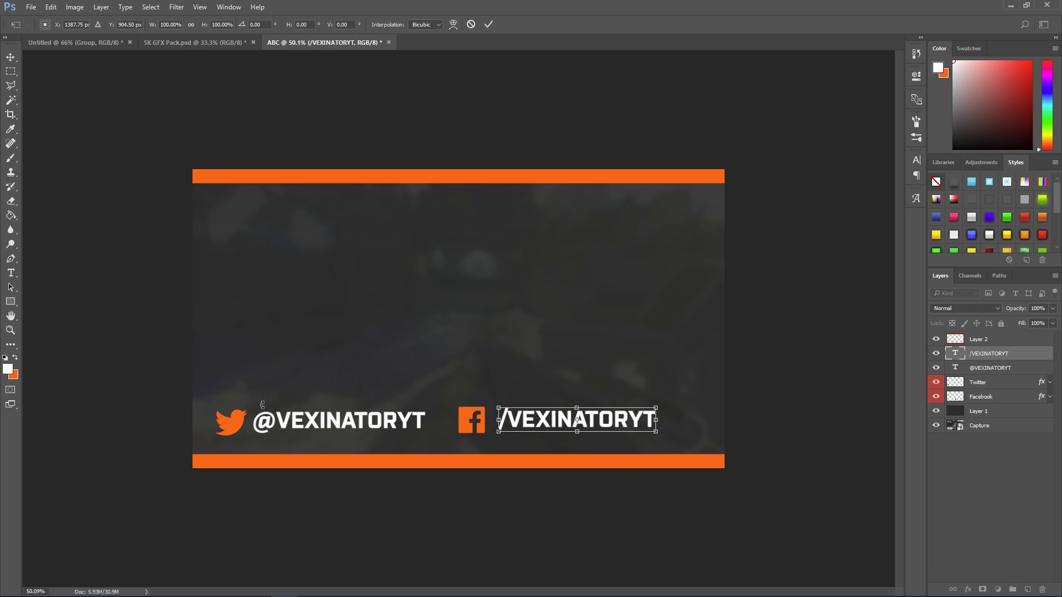
Select the Twitter, Facebook and both handle layers and centre the row horizontally on the canvas.
{"action": "key", "text": "Return"}
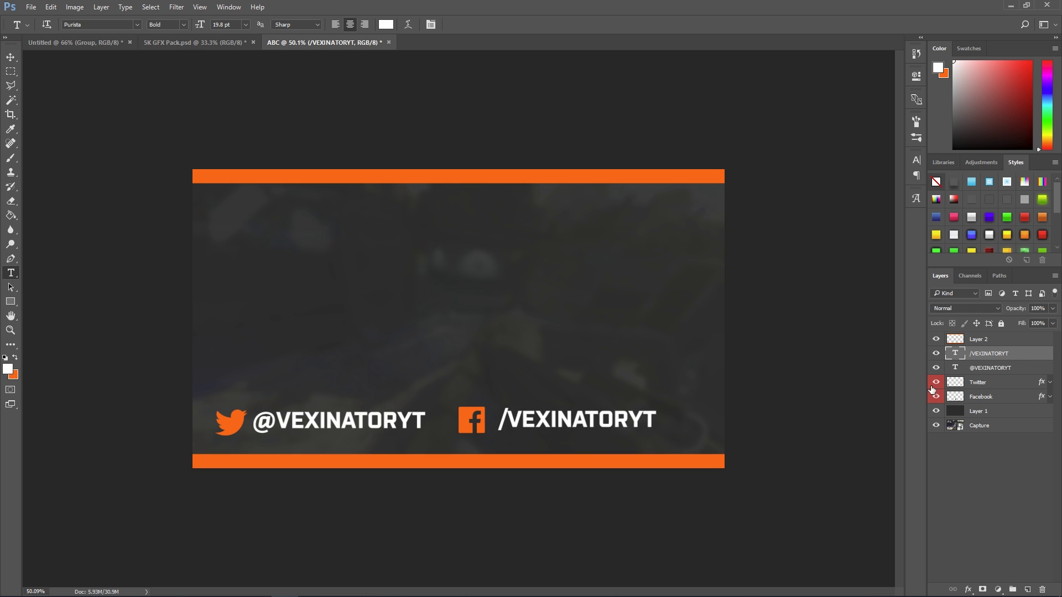
{"action": "left_click", "coordinate": [1018, 382]}
{"action": "key", "text": "ctrl+t"}
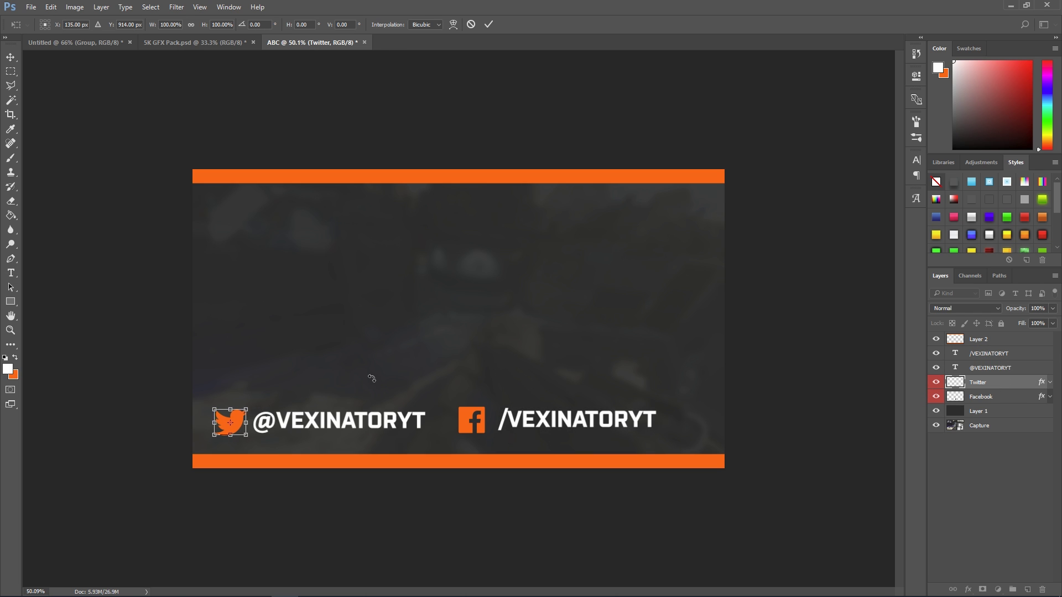
{"action": "key", "text": "Return"}
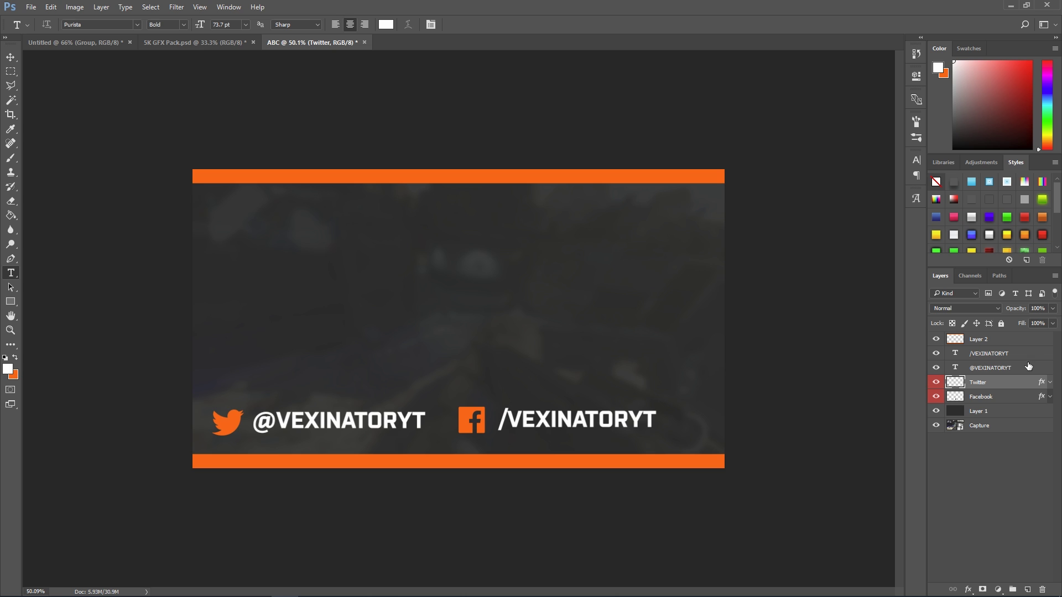
{"action": "left_click", "coordinate": [1027, 354], "text": "ctrl"}
{"action": "left_click", "coordinate": [1018, 368], "text": "ctrl"}
{"action": "left_click", "coordinate": [1017, 397], "text": "ctrl"}
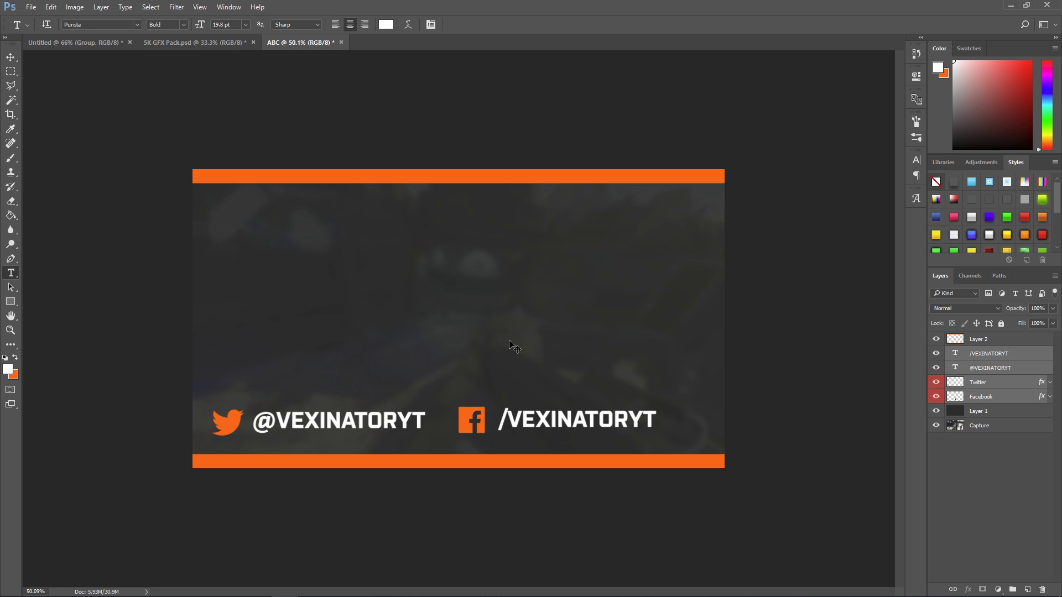
{"action": "key", "text": "ctrl+t"}
{"action": "left_click_drag", "start_coordinate": [534, 423], "coordinate": [551, 435]}
{"action": "left_click", "coordinate": [490, 25]}
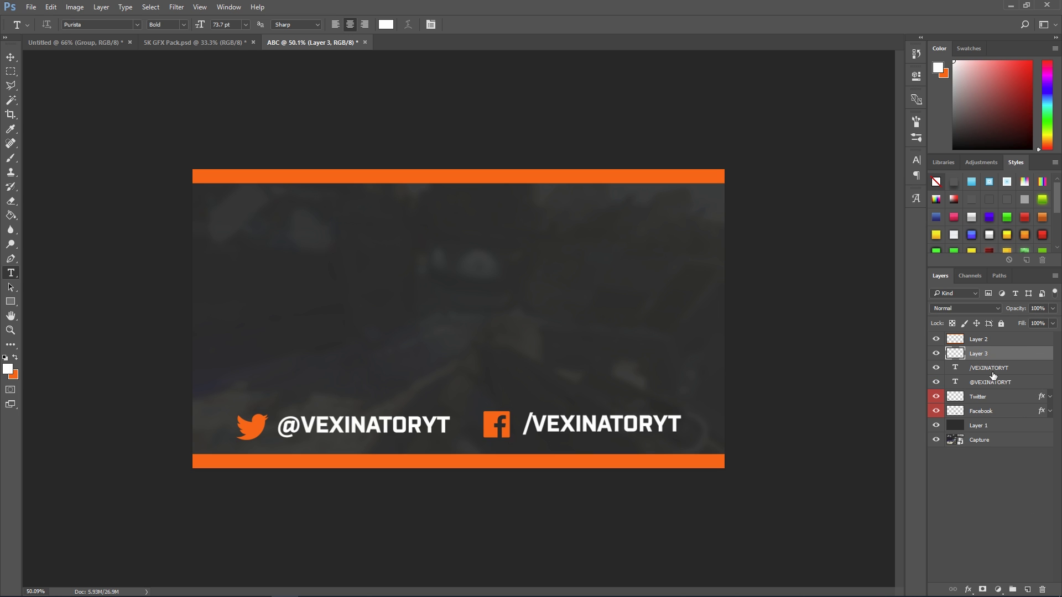
Group the four social layers, name the group Social, and move it to the top.
{"action": "left_click", "coordinate": [1012, 589]}
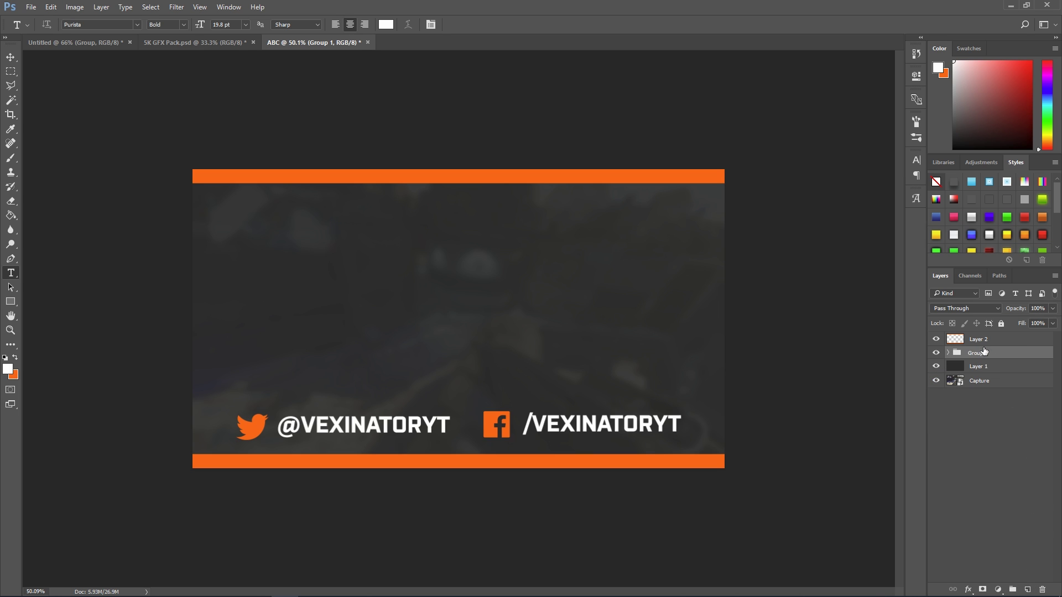
{"action": "double_click", "coordinate": [981, 353]}
{"action": "type", "text": "Social"}
{"action": "key", "text": "Return"}
{"action": "left_click_drag", "start_coordinate": [1005, 348], "coordinate": [1004, 333]}
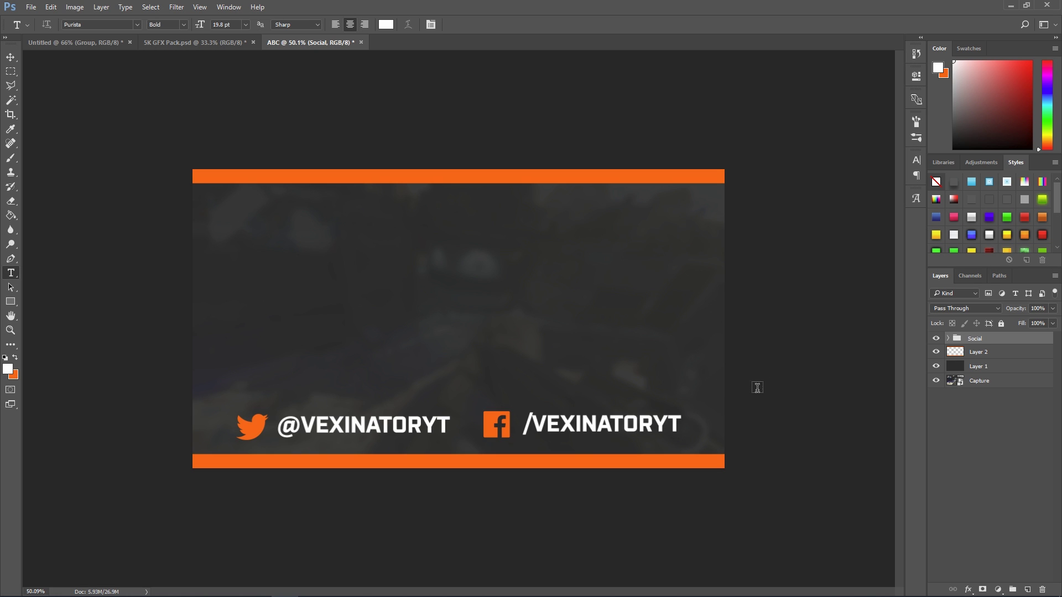
Bring the SIZES placeholder layer from the Untitled document into the ABC design.
{"action": "left_click", "coordinate": [973, 416]}
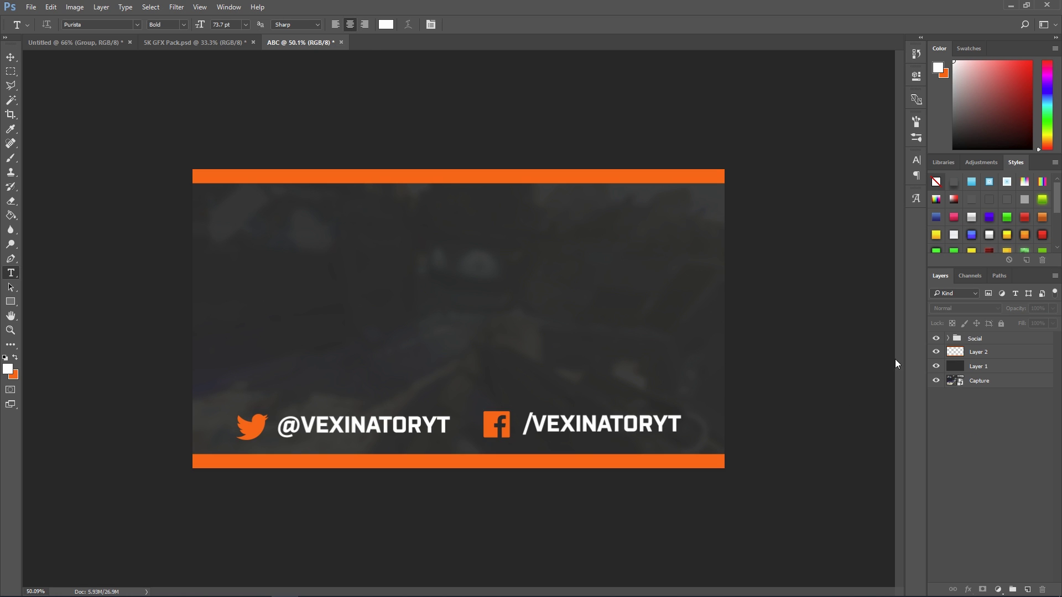
{"action": "left_click", "coordinate": [55, 42]}
{"action": "left_click", "coordinate": [950, 338]}
{"action": "left_click_drag", "start_coordinate": [1007, 353], "coordinate": [421, 290]}
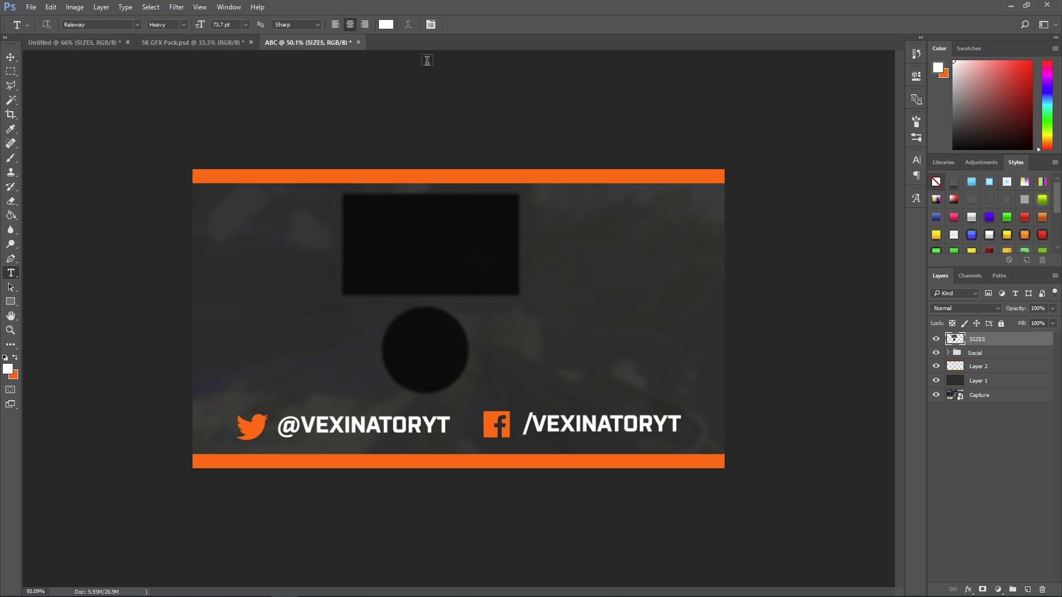
{"action": "left_click", "coordinate": [11, 57]}
{"action": "left_click_drag", "start_coordinate": [443, 227], "coordinate": [494, 232]}
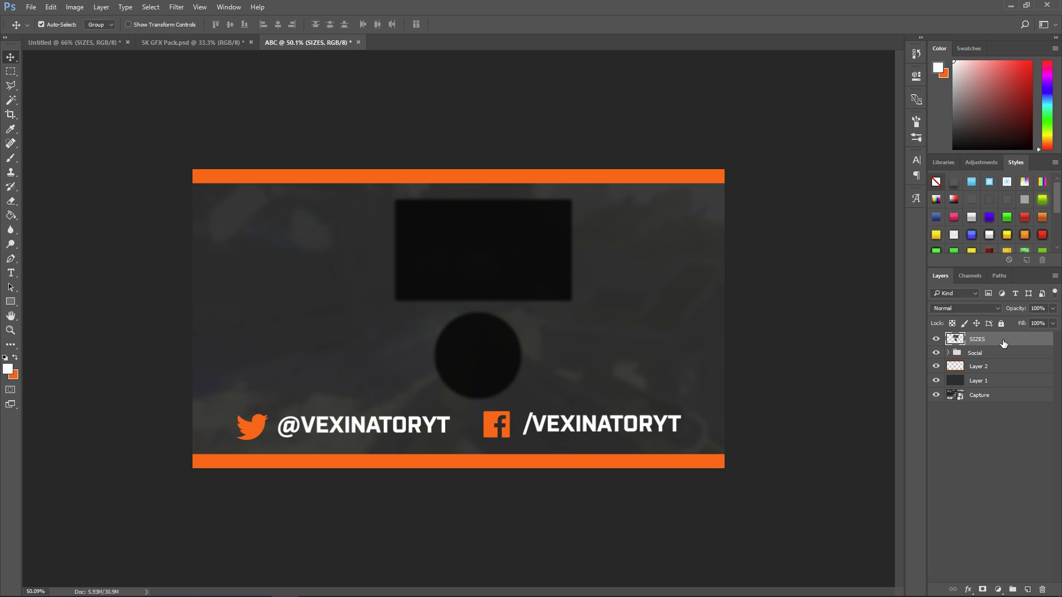
Move the rectangle and circle placeholders toward the right side of the banner.
{"action": "key", "text": "ctrl+t"}
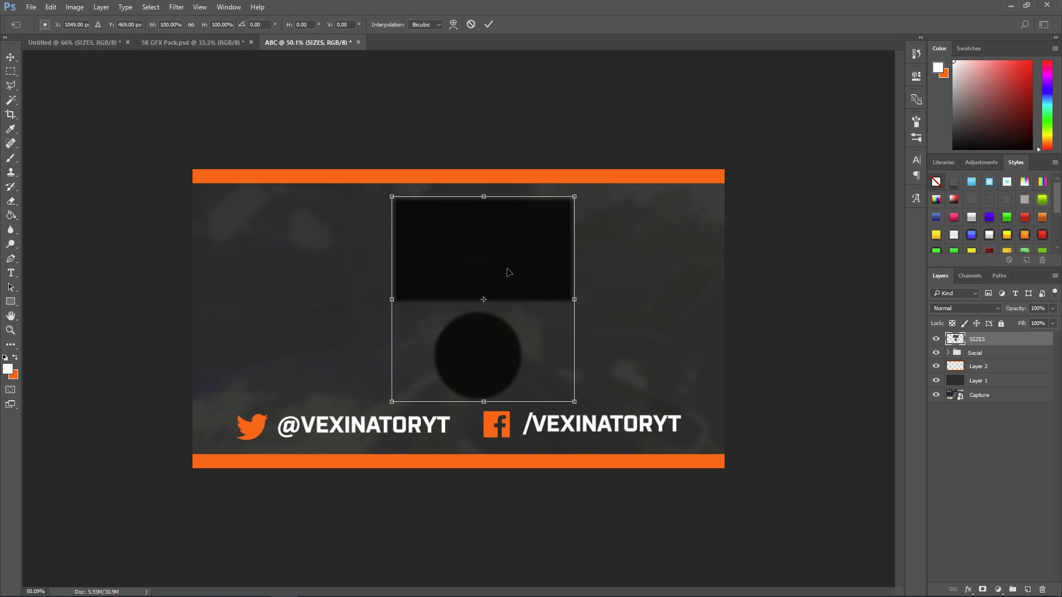
{"action": "left_click_drag", "start_coordinate": [508, 271], "coordinate": [612, 272]}
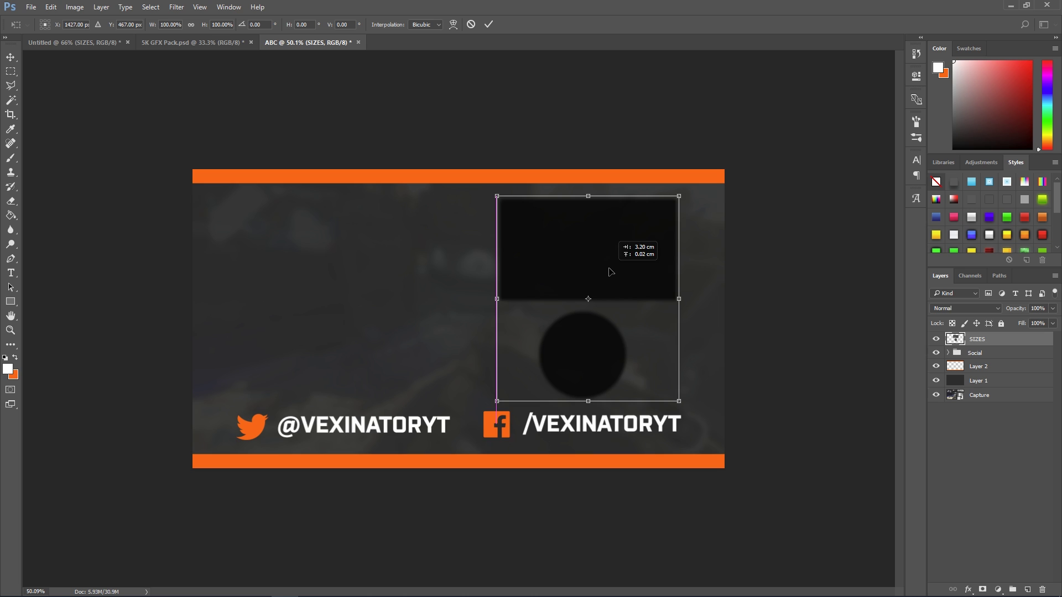
{"action": "left_click_drag", "start_coordinate": [611, 272], "coordinate": [612, 273]}
{"action": "key", "text": "Return"}
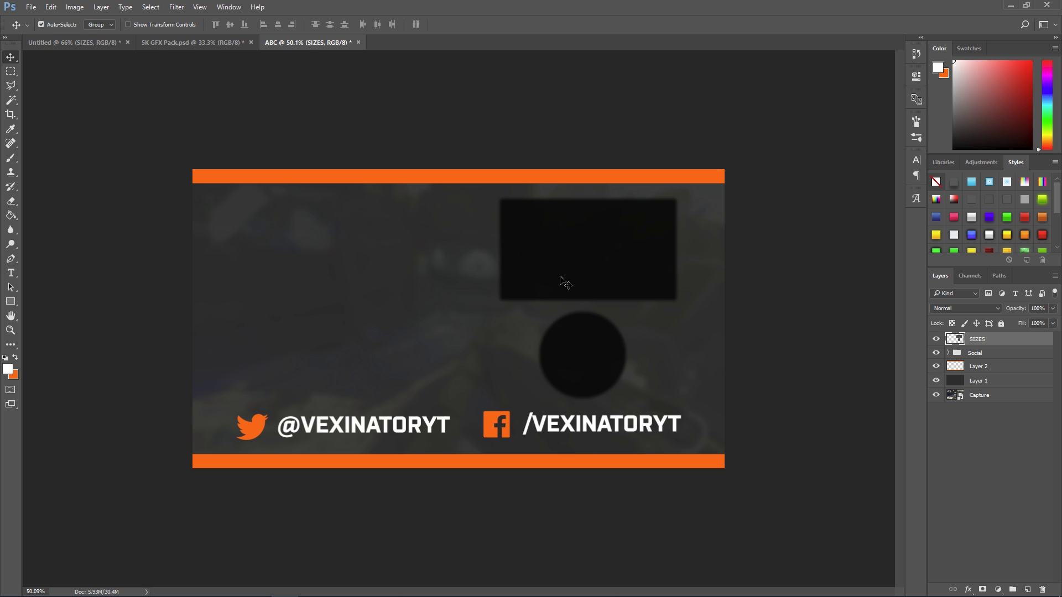
Add text reading 'SUBSCRINE FOR MORE TUTORIALS' and move the block right and down.
{"action": "left_click", "coordinate": [12, 272]}
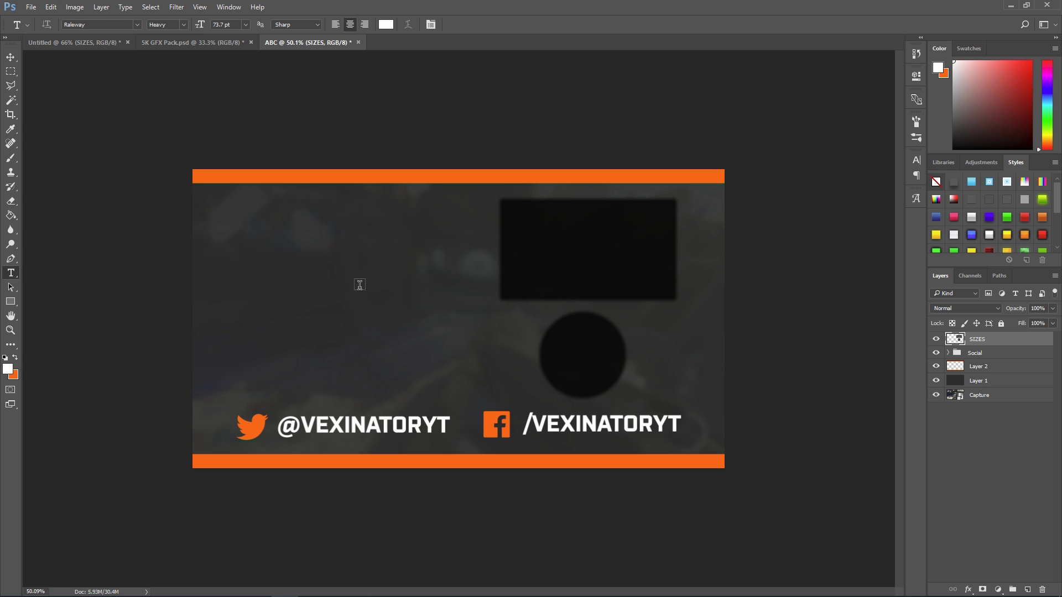
{"action": "left_click", "coordinate": [245, 266]}
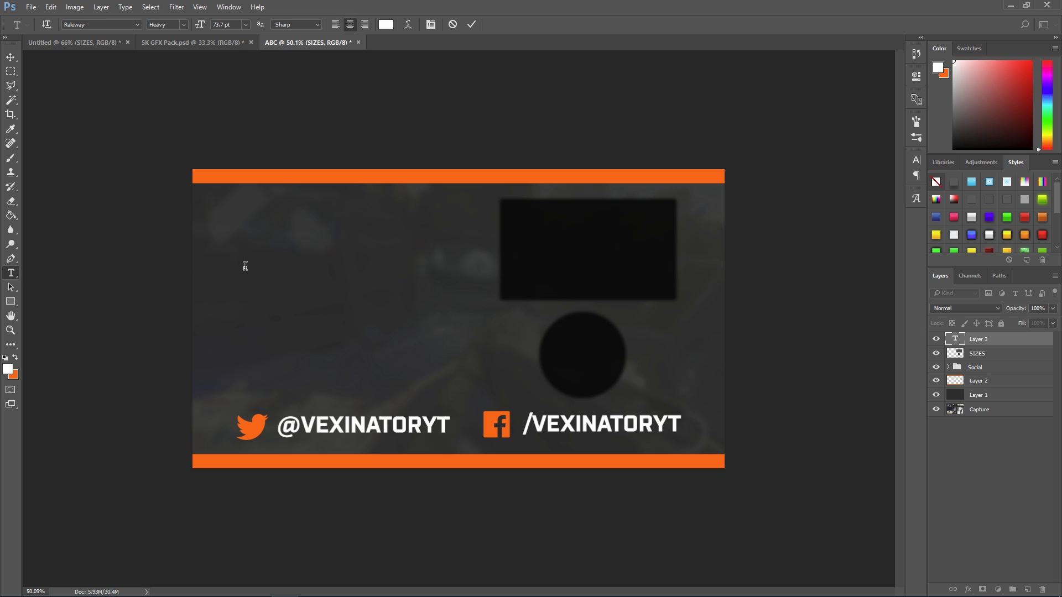
{"action": "type", "text": "SUBS"}
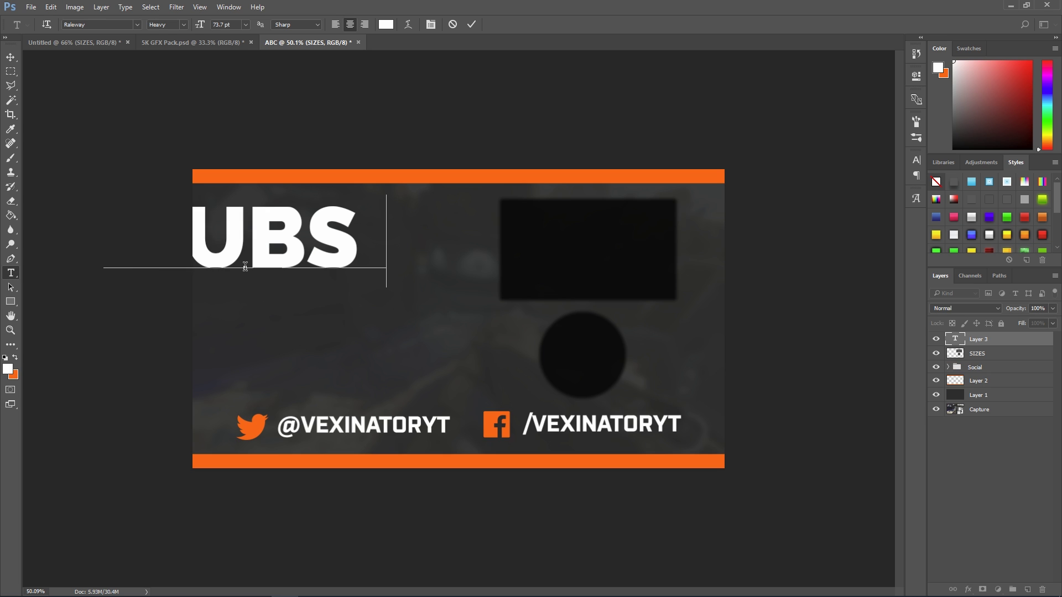
{"action": "type", "text": "CRINE"}
{"action": "left_click", "coordinate": [245, 267]}
{"action": "type", "text": "FOR MORE"}
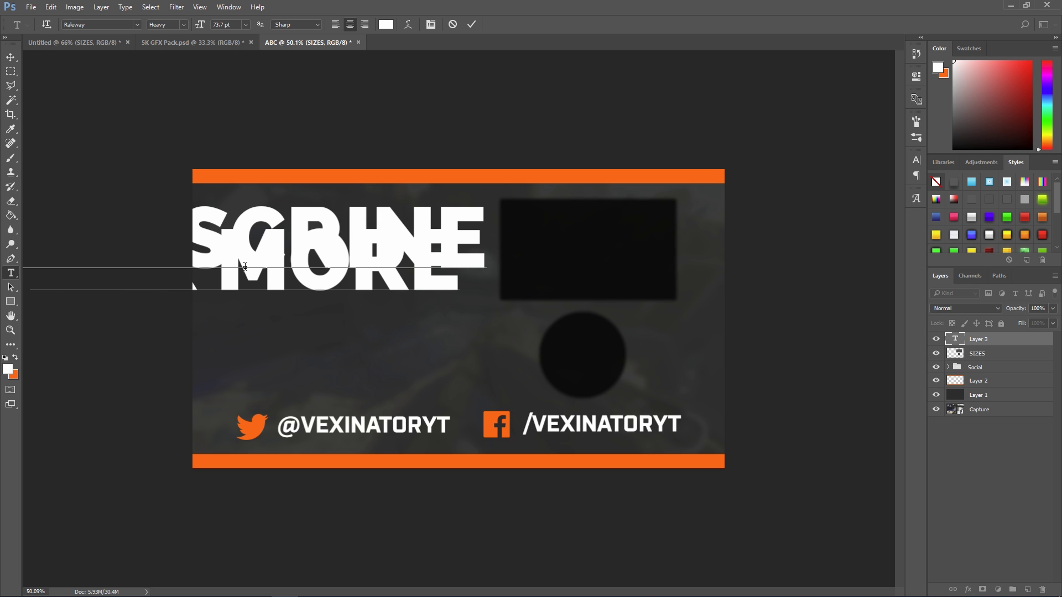
{"action": "type", "text": " TUTORIALS"}
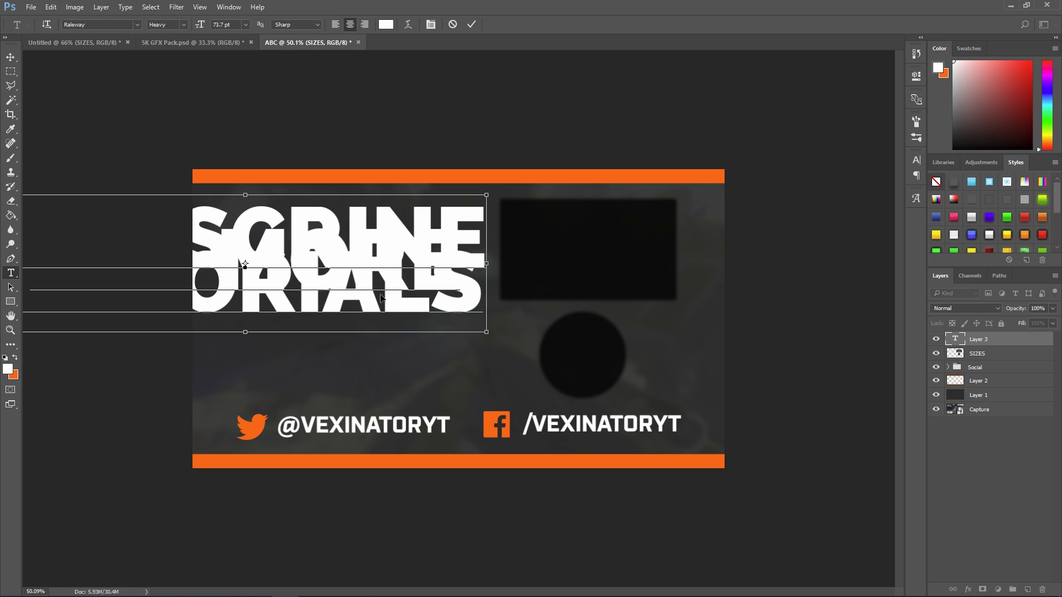
{"action": "left_click_drag", "start_coordinate": [384, 299], "coordinate": [553, 327]}
Set the text's leading to Auto.
{"action": "key", "text": "ctrl+a"}
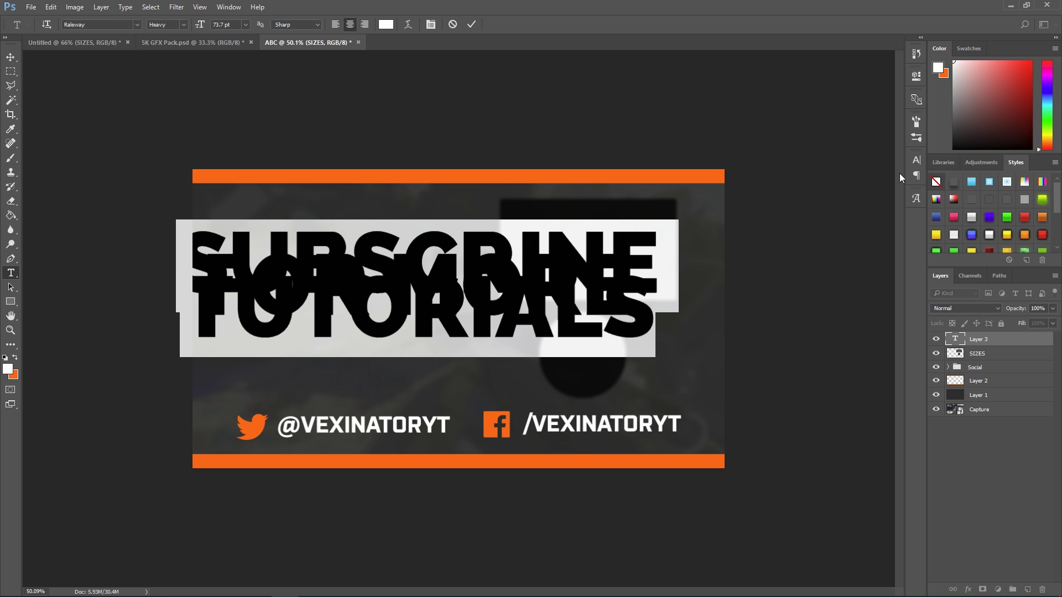
{"action": "left_click", "coordinate": [915, 161]}
{"action": "left_click", "coordinate": [896, 189]}
{"action": "left_click", "coordinate": [889, 202]}
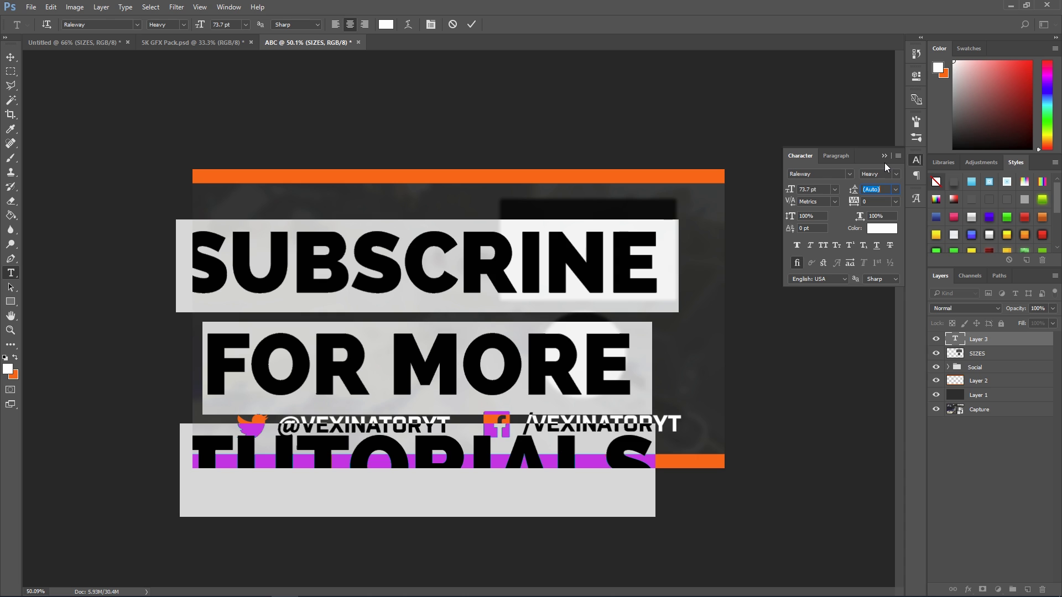
{"action": "left_click", "coordinate": [916, 161]}
Correct the misspelling so the first word reads SUBSCRIBE.
{"action": "left_click", "coordinate": [518, 254]}
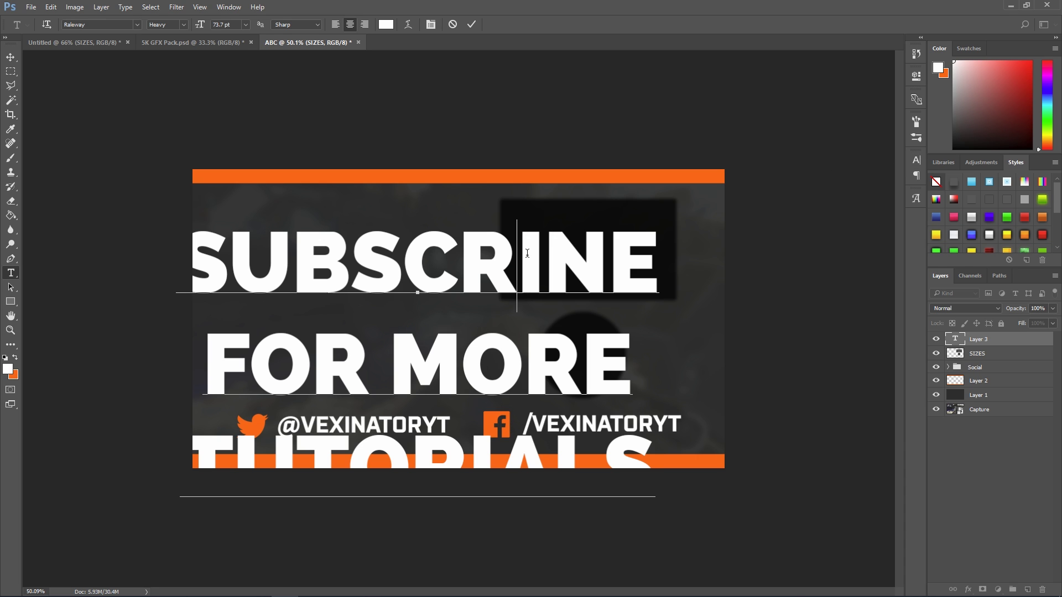
{"action": "key", "text": "BackSpace"}
{"action": "type", "text": "B"}
{"action": "key", "text": "BackSpace"}
{"action": "type", "text": "R"}
{"action": "key", "text": "Right"}
{"action": "key", "text": "Right"}
{"action": "key", "text": "BackSpace"}
Colour the FOR MORE line orange and adjust its font size.
{"action": "type", "text": "B"}
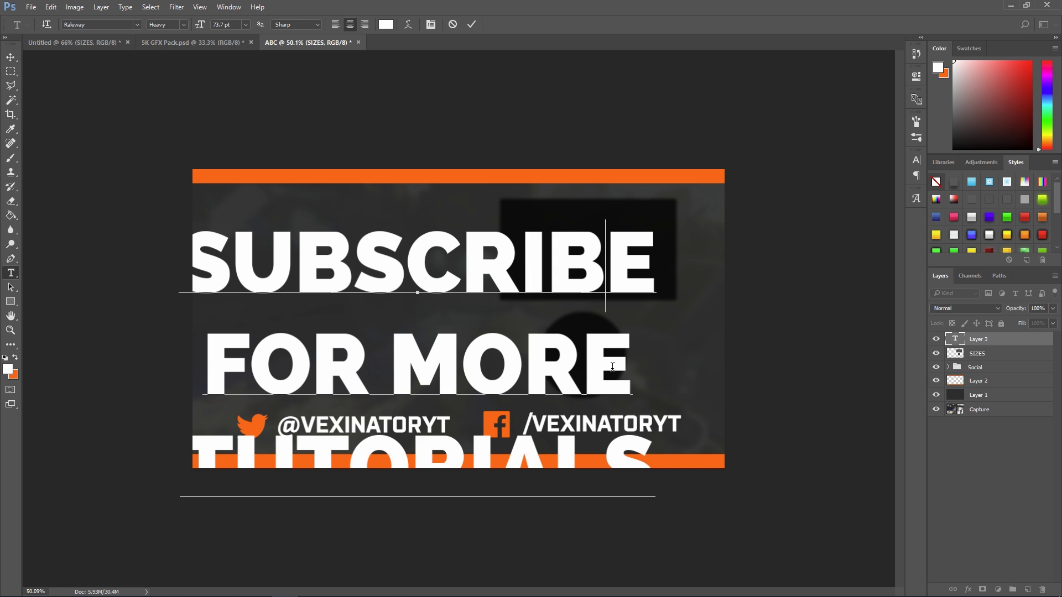
{"action": "left_click_drag", "start_coordinate": [628, 369], "coordinate": [166, 344]}
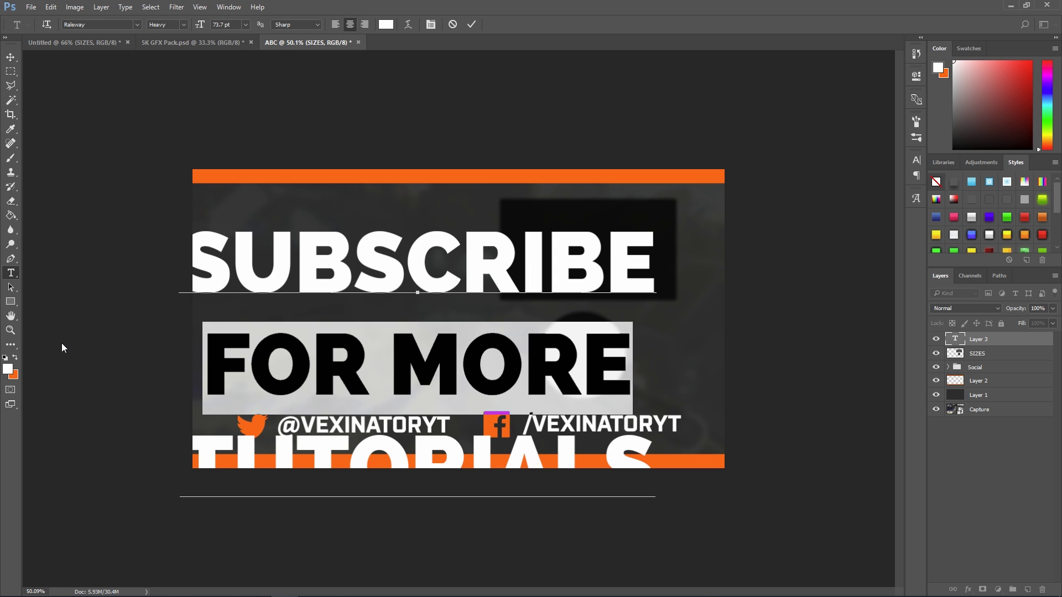
{"action": "left_click", "coordinate": [15, 357]}
{"action": "left_click", "coordinate": [580, 375]}
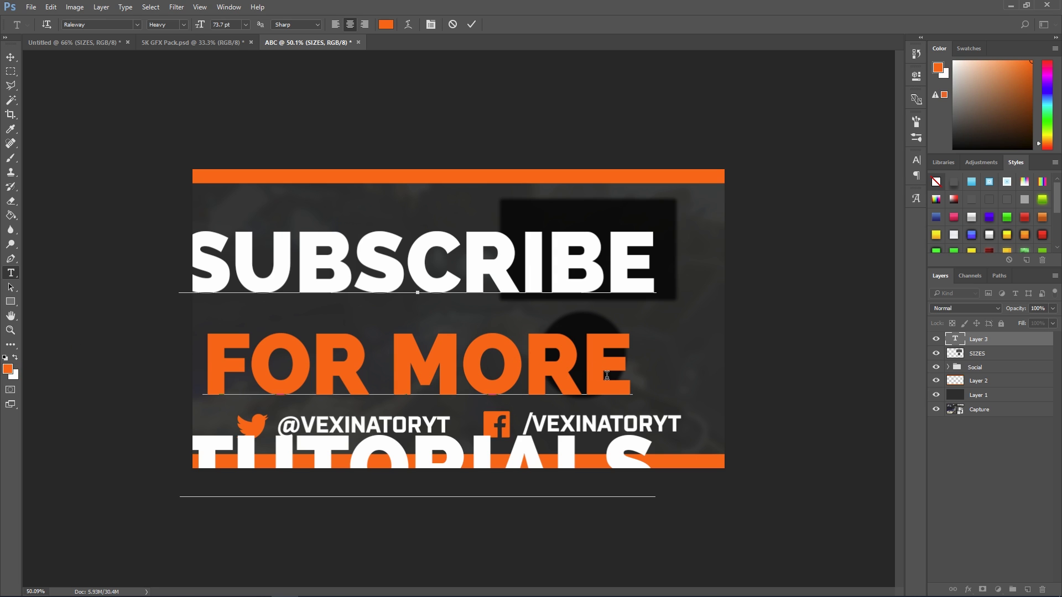
{"action": "left_click_drag", "start_coordinate": [632, 369], "coordinate": [203, 366]}
{"action": "left_click", "coordinate": [224, 25]}
{"action": "scroll", "coordinate": [224, 25], "scroll_direction": "up", "scroll_amount": 7}
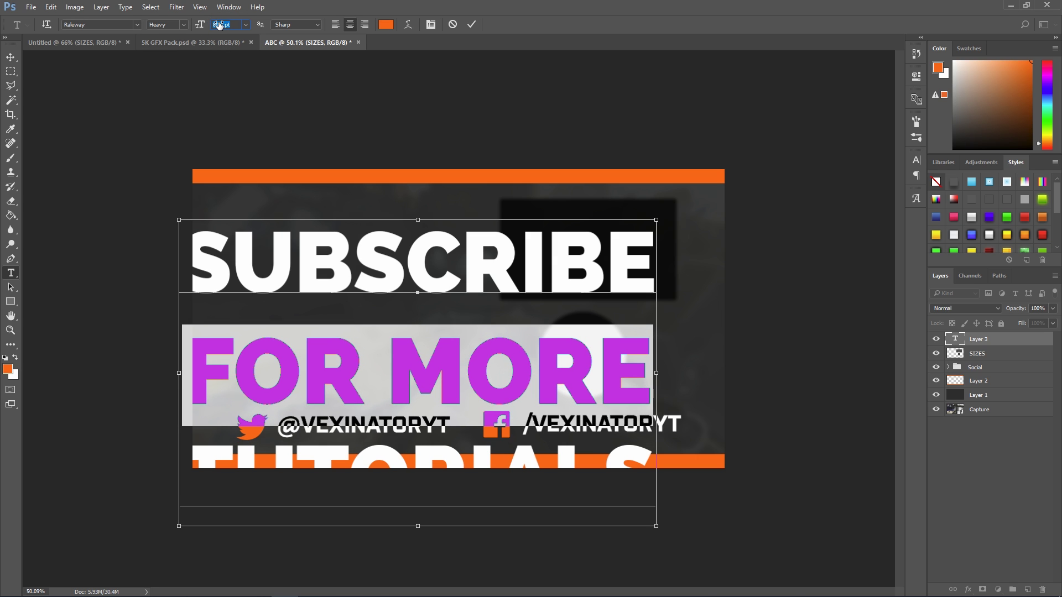
{"action": "left_click_drag", "start_coordinate": [200, 25], "coordinate": [209, 25]}
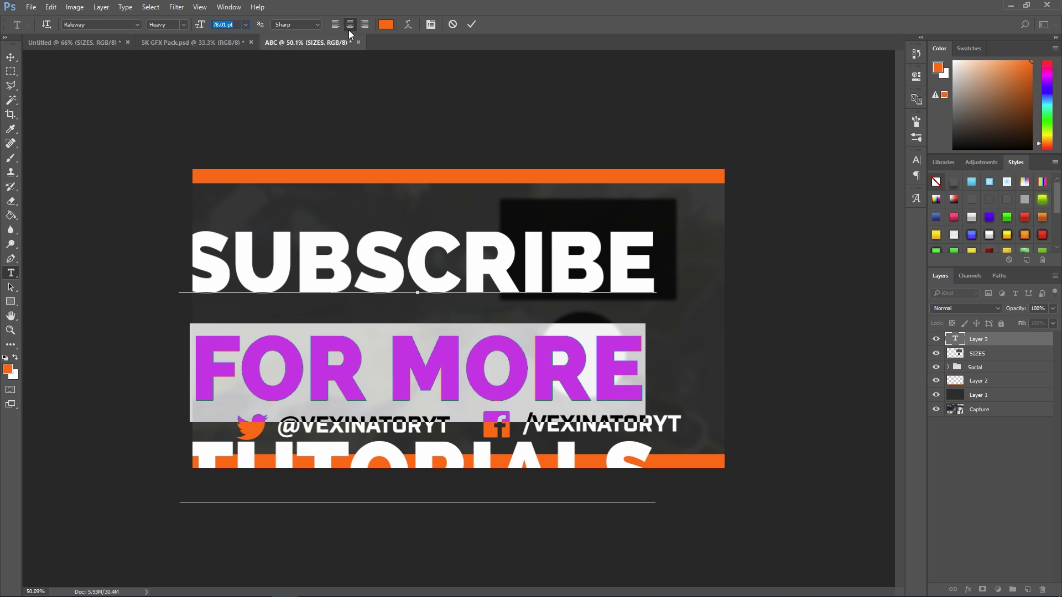
{"action": "left_click", "coordinate": [470, 25]}
Scale the text block down to about 49% and tilt it about -8.5 degrees.
{"action": "key", "text": "ctrl+t"}
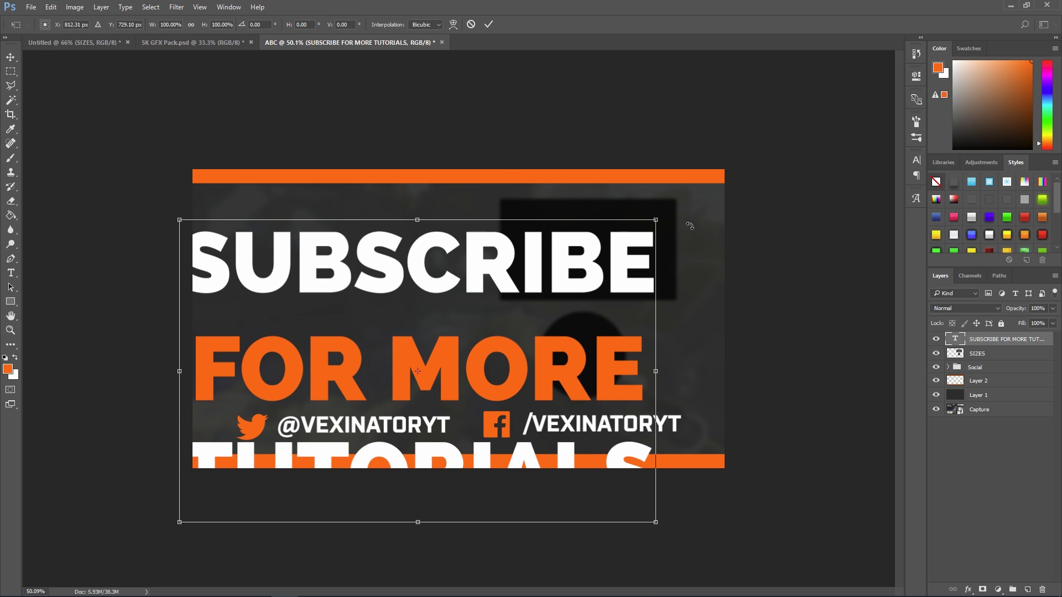
{"action": "left_click_drag", "start_coordinate": [657, 221], "coordinate": [451, 348]}
{"action": "left_click_drag", "start_coordinate": [419, 425], "coordinate": [444, 289]}
{"action": "left_click_drag", "start_coordinate": [498, 204], "coordinate": [449, 207]}
{"action": "left_click_drag", "start_coordinate": [393, 286], "coordinate": [467, 334]}
{"action": "key", "text": "Return"}
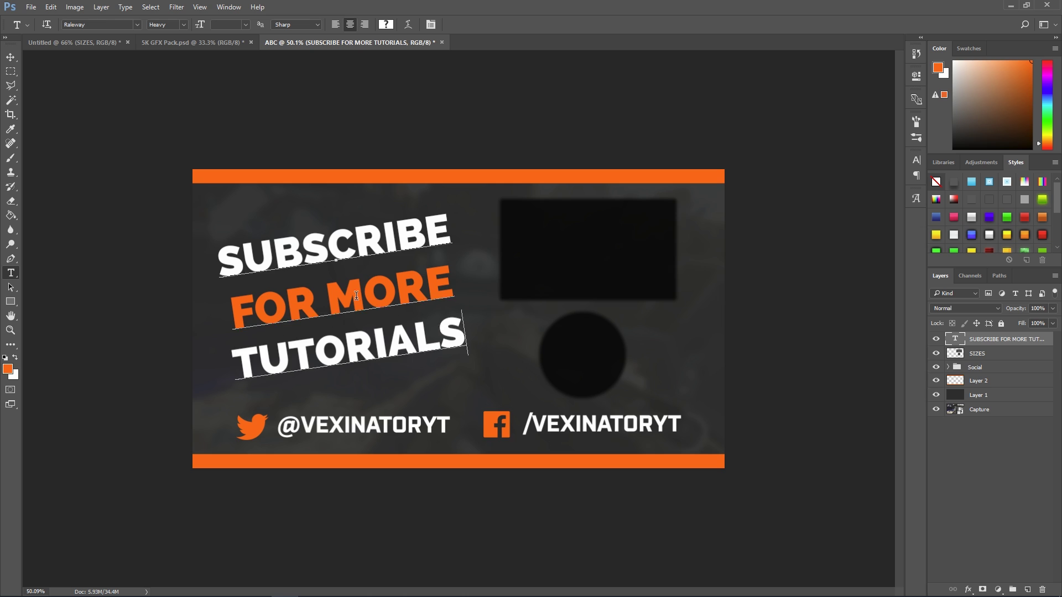
Set the leading of all three text lines to 36 pt.
{"action": "key", "text": "ctrl+a"}
{"action": "left_click", "coordinate": [916, 159]}
{"action": "left_click", "coordinate": [896, 190]}
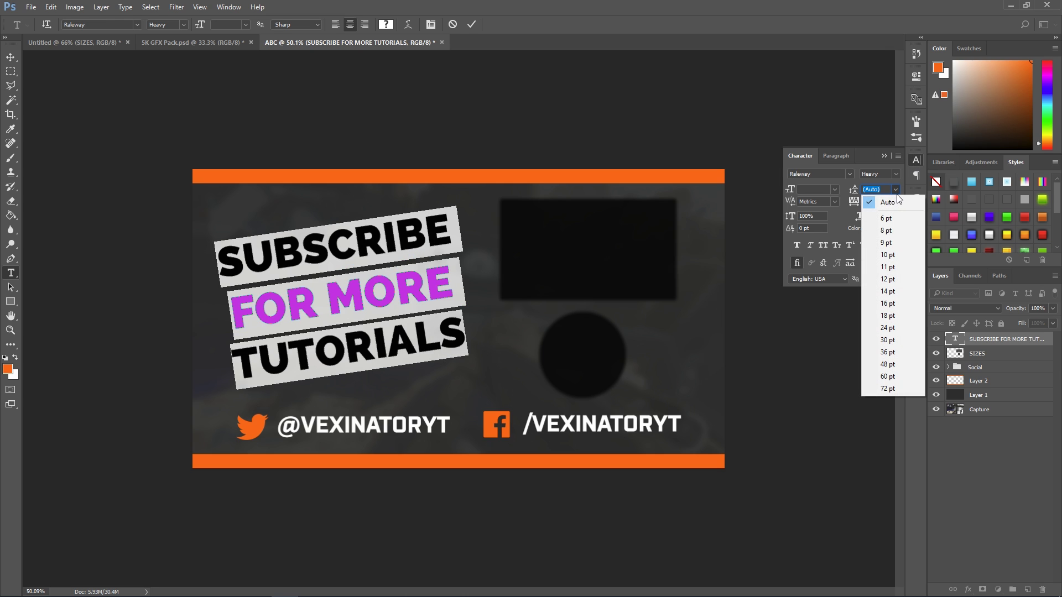
{"action": "left_click", "coordinate": [896, 352]}
{"action": "left_click", "coordinate": [1006, 316]}
{"action": "left_click", "coordinate": [1015, 339]}
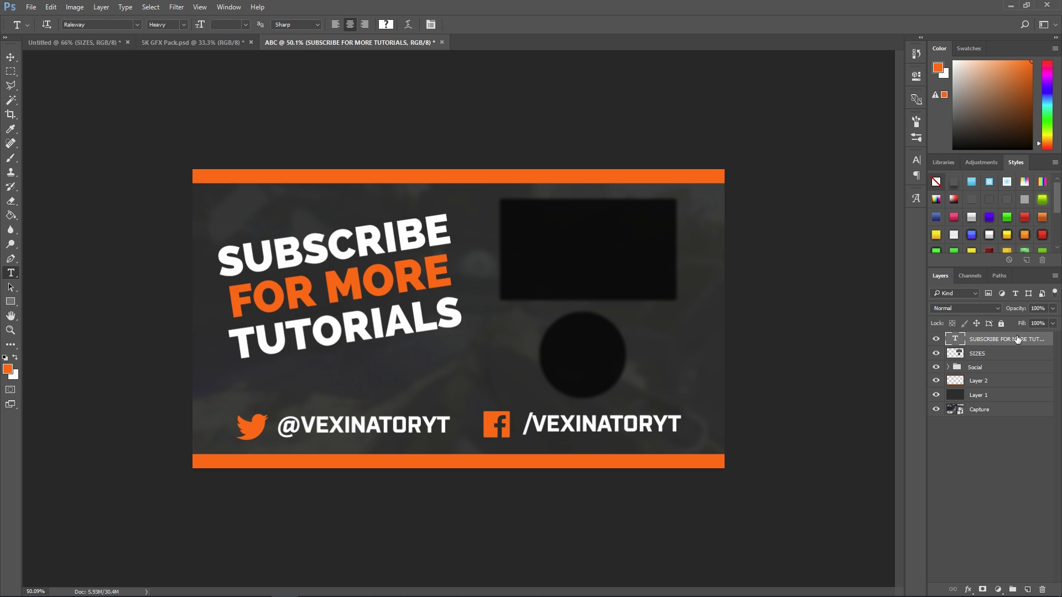
Shift the tilted text slightly down and right.
{"action": "key", "text": "ctrl+t"}
{"action": "left_click_drag", "start_coordinate": [408, 262], "coordinate": [412, 273]}
{"action": "key", "text": "Return"}
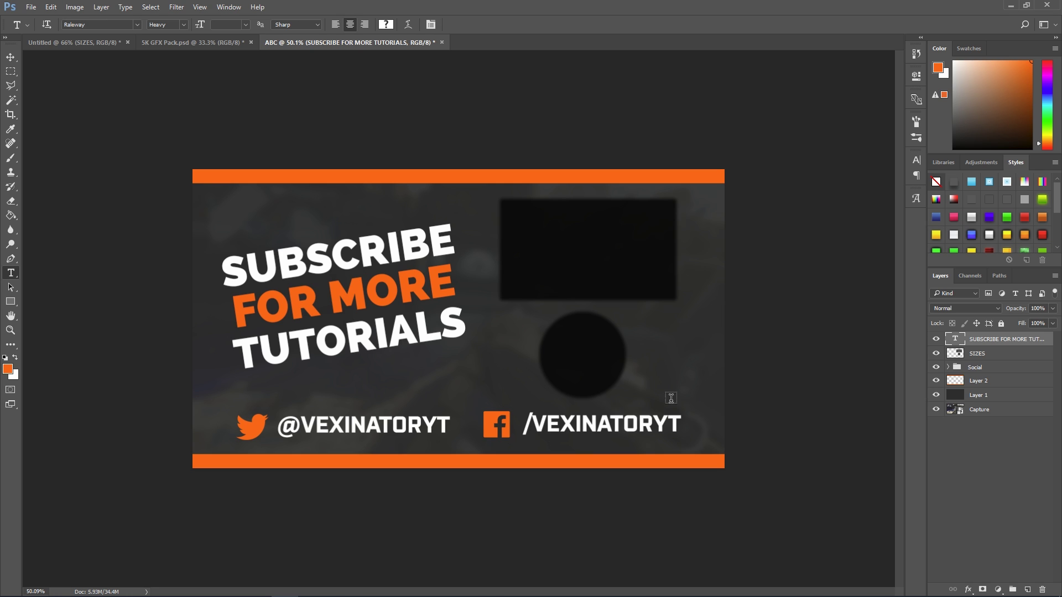
Zoom the view to 66.7% and switch to the Move tool.
{"action": "key", "text": "ctrl+plus"}
{"action": "left_click", "coordinate": [10, 57]}
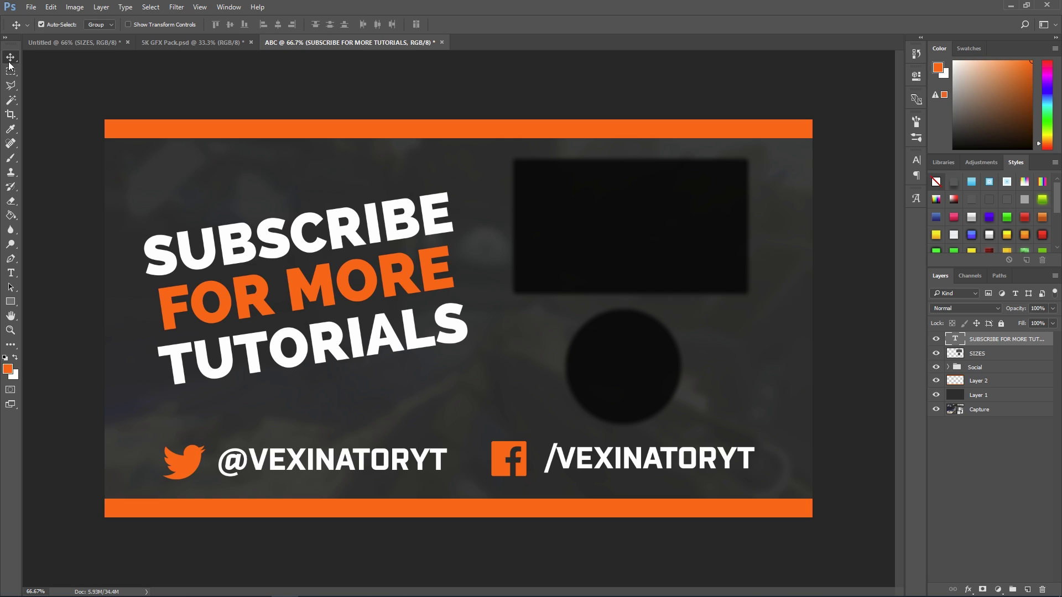